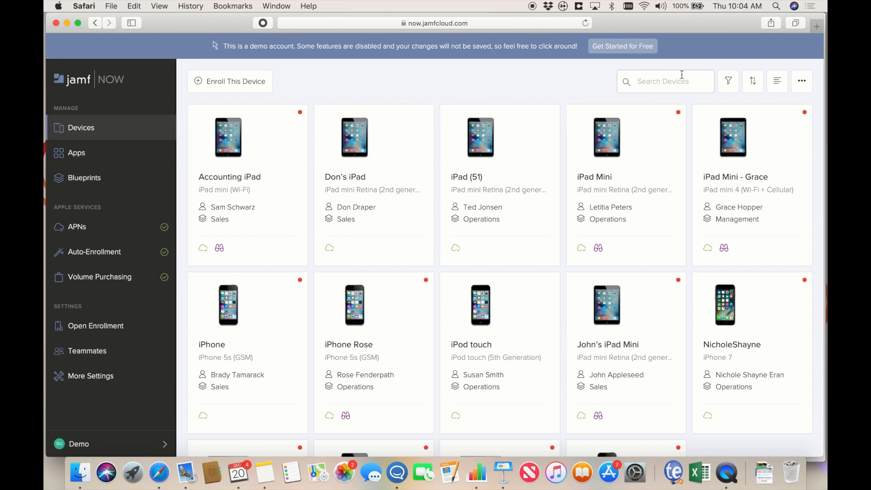
- Filter devices by iOS and Auto-Enrolled, clear the filters, and toggle list and card views
{"action": "left_click", "coordinate": [724, 82]}
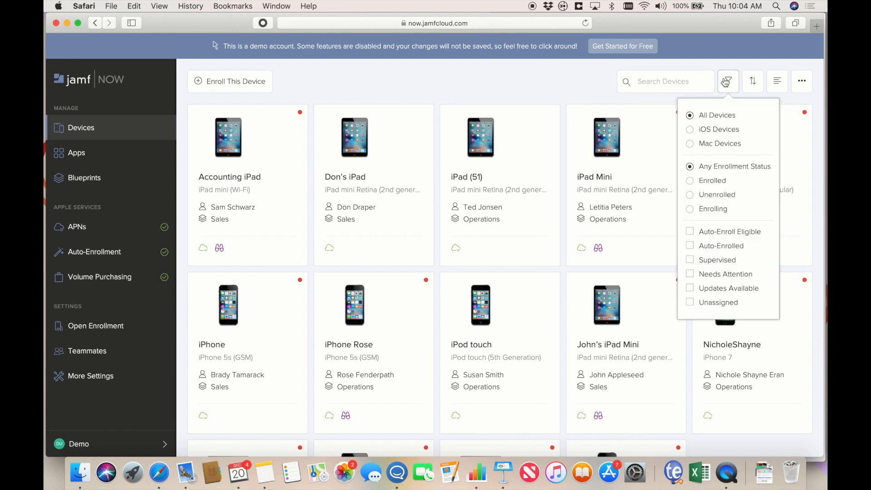
{"action": "left_click", "coordinate": [717, 130]}
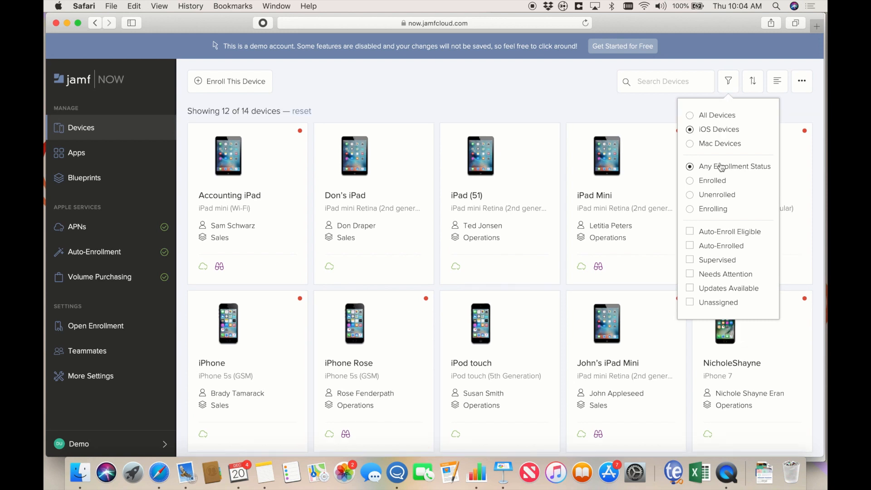
{"action": "left_click", "coordinate": [690, 245]}
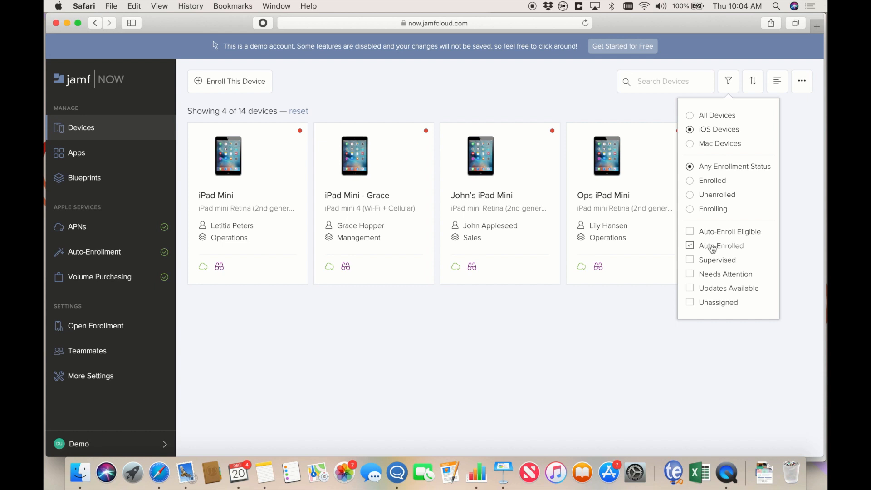
{"action": "left_click", "coordinate": [295, 111]}
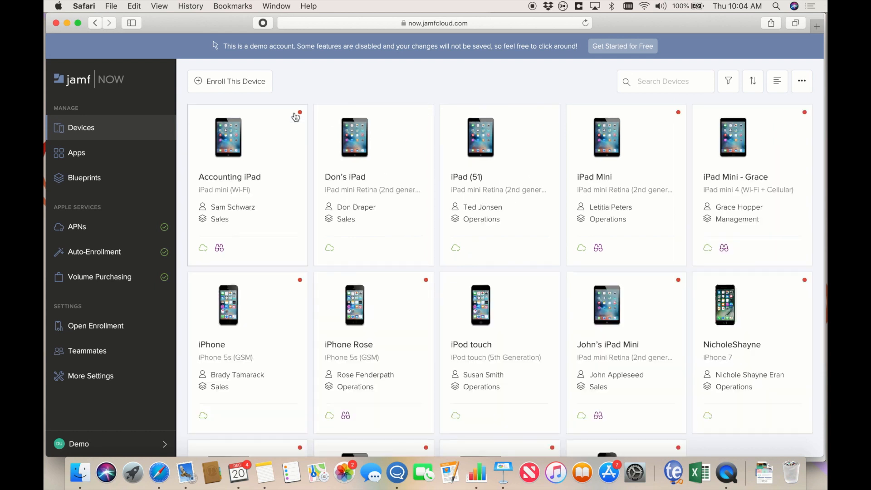
{"action": "left_click", "coordinate": [777, 82]}
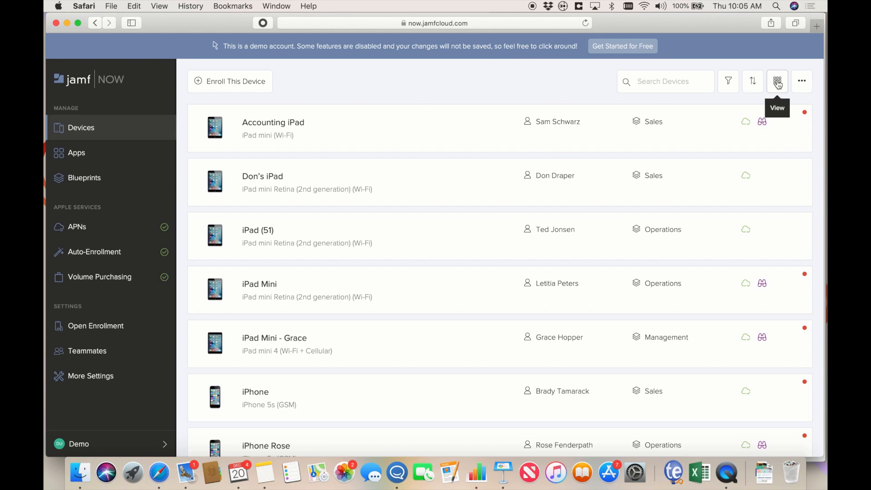
{"action": "left_click", "coordinate": [777, 84]}
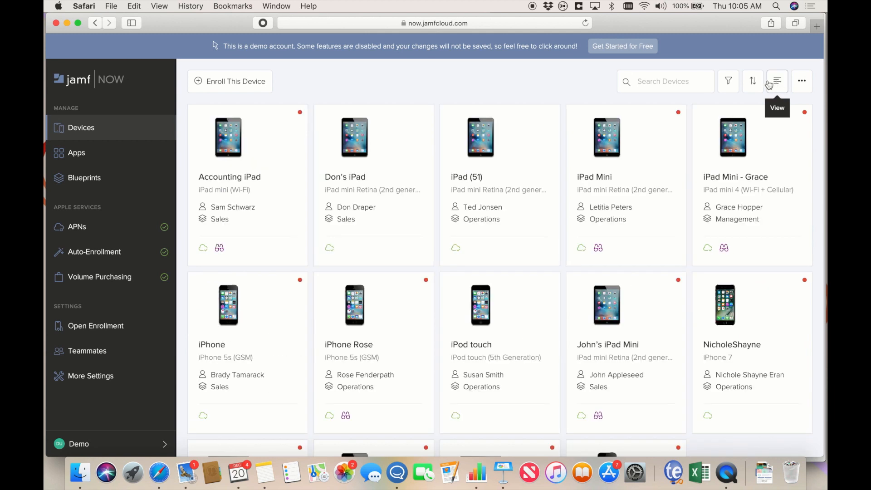
- Start and cancel a device data export, then open the cellular iPad mini 4's dashboard
{"action": "left_click", "coordinate": [797, 85]}
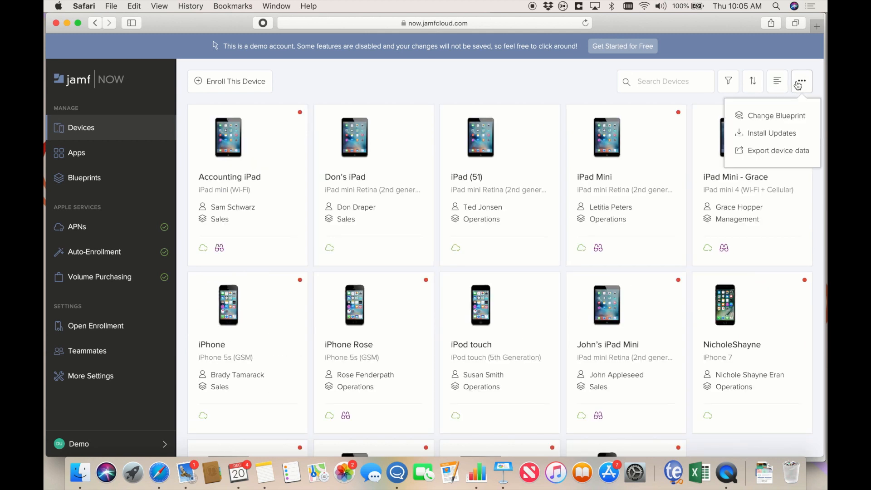
{"action": "left_click", "coordinate": [796, 150]}
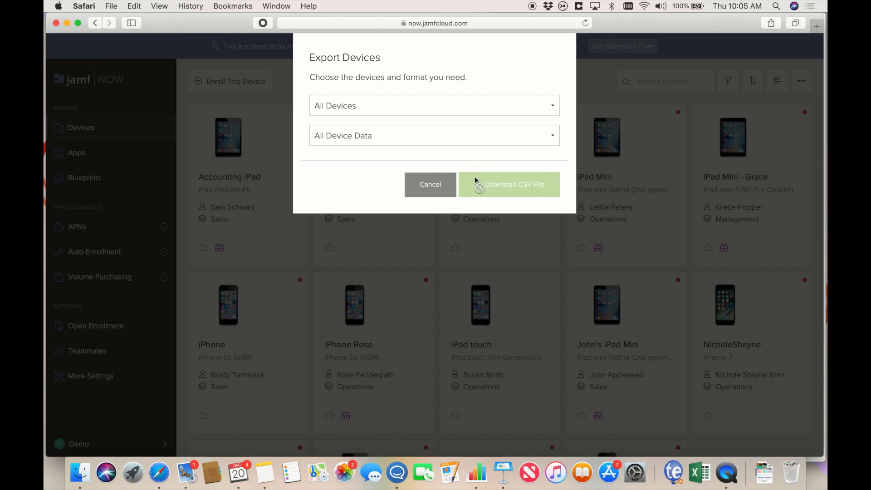
{"action": "left_click", "coordinate": [437, 183]}
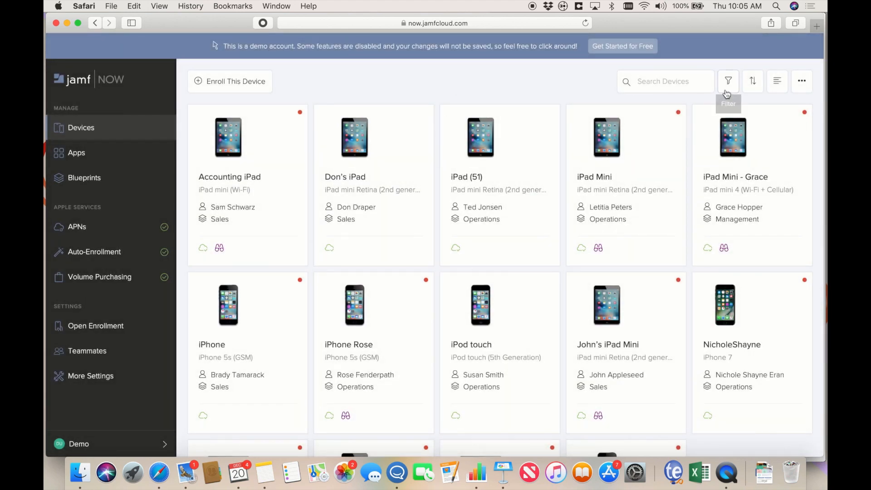
{"action": "left_click", "coordinate": [752, 192]}
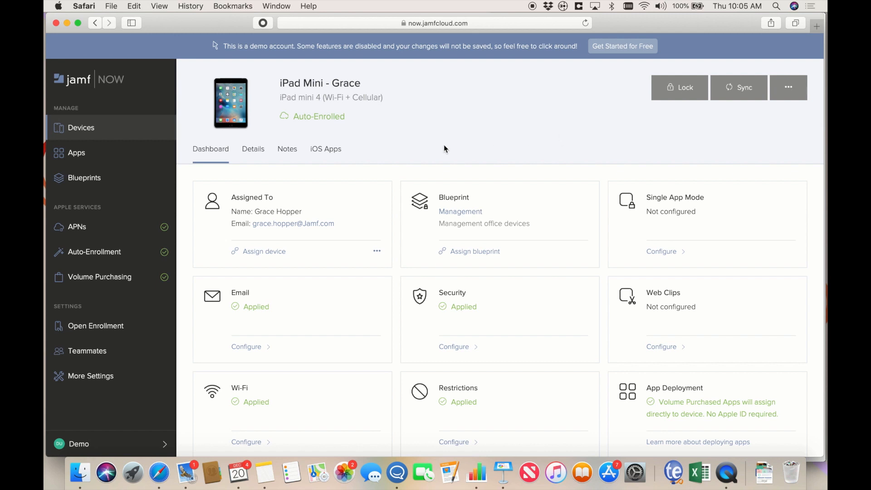
{"action": "scroll", "coordinate": [386, 177], "scroll_direction": "down", "scroll_amount": 2}
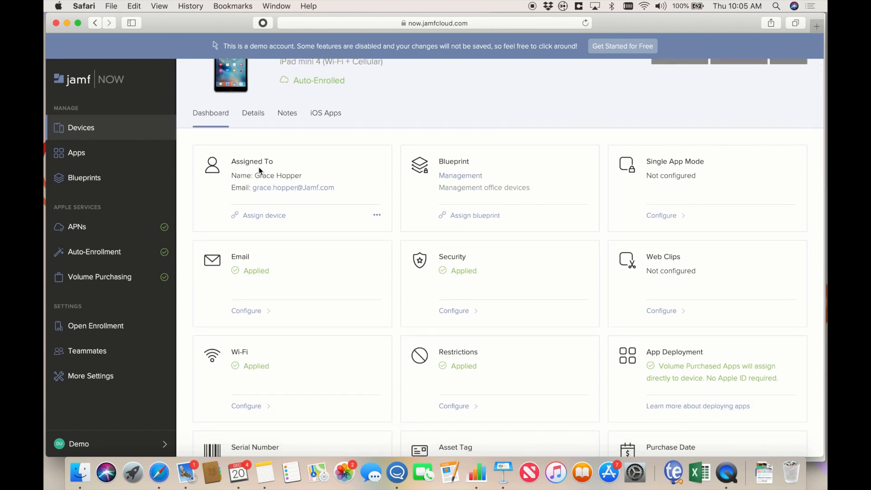
{"action": "left_click", "coordinate": [275, 216]}
{"action": "left_click_drag", "start_coordinate": [675, 135], "coordinate": [586, 137]}
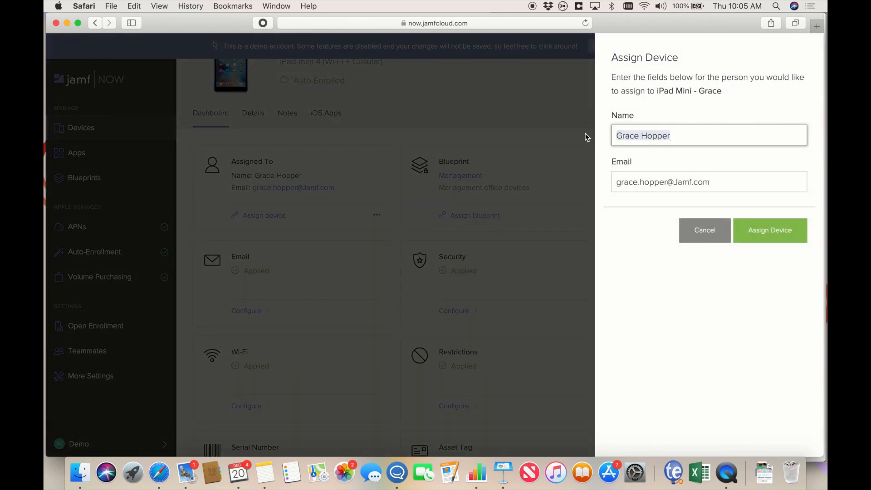
{"action": "type", "text": "Jane Doe"}
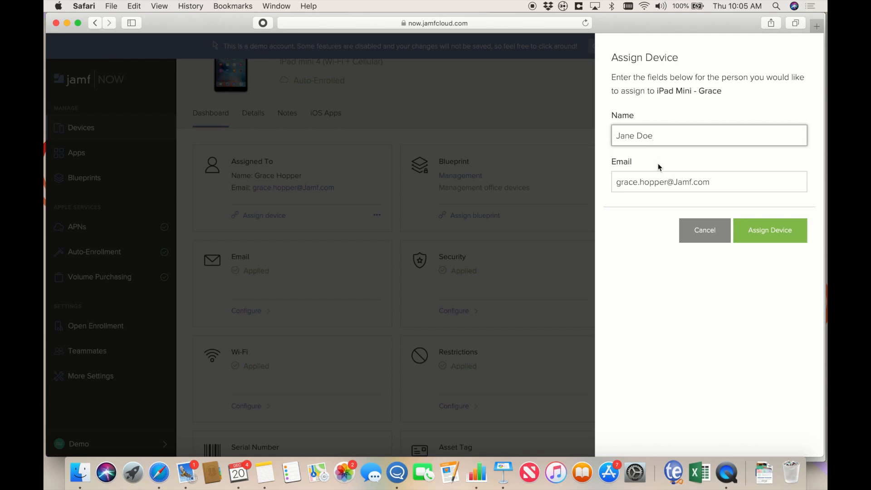
{"action": "left_click_drag", "start_coordinate": [666, 182], "coordinate": [592, 183]}
{"action": "type", "text": "jane.doe"}
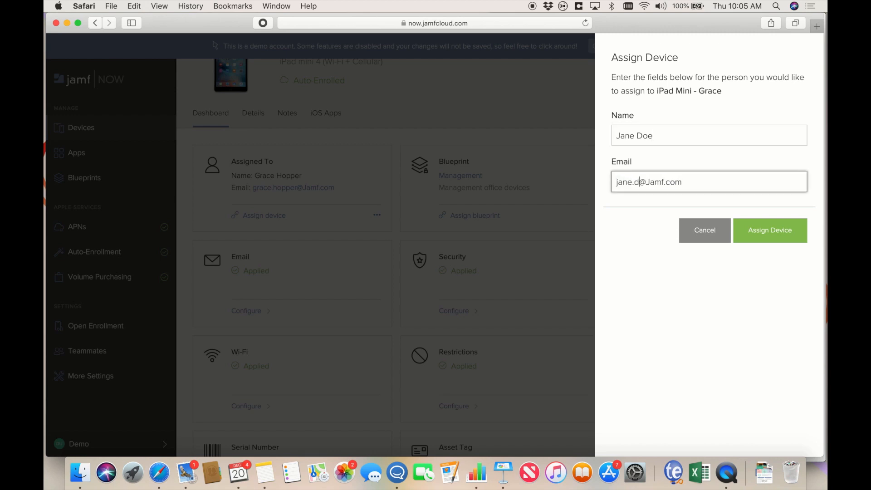
{"action": "left_click", "coordinate": [690, 228]}
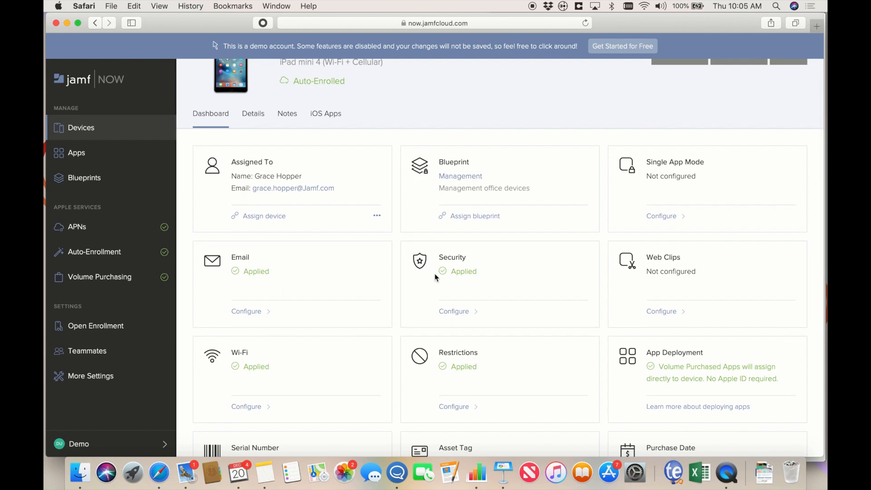
- Scroll the iPad mini 4 dashboard through its serial number, iOS version, capacity and activation lock details
{"action": "scroll", "coordinate": [527, 282], "scroll_direction": "down", "scroll_amount": 2}
{"action": "scroll", "coordinate": [527, 284], "scroll_direction": "down", "scroll_amount": 5}
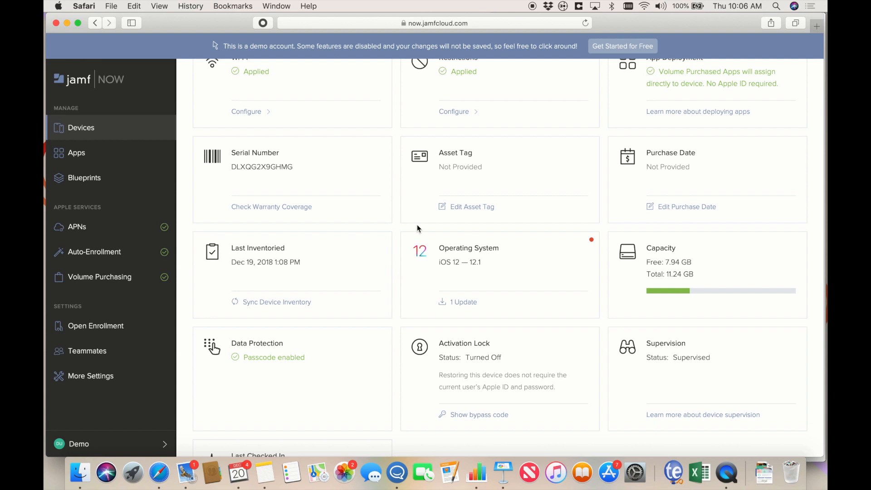
{"action": "left_click_drag", "start_coordinate": [294, 166], "coordinate": [222, 171]}
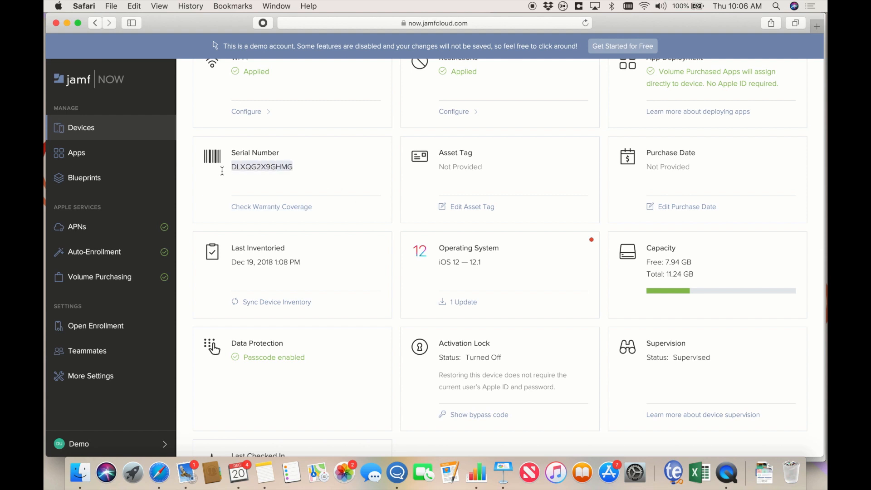
{"action": "left_click", "coordinate": [264, 176]}
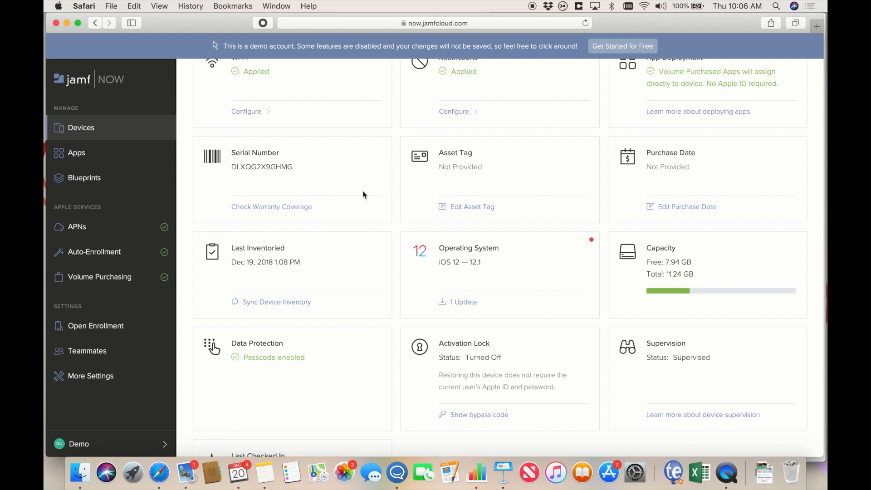
{"action": "scroll", "coordinate": [372, 192], "scroll_direction": "down", "scroll_amount": 2}
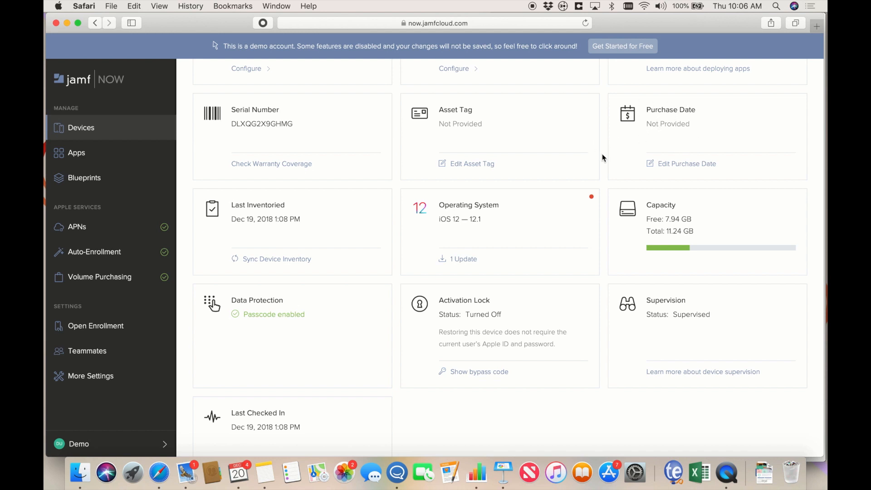
{"action": "scroll", "coordinate": [386, 210], "scroll_direction": "down", "scroll_amount": 1}
{"action": "scroll", "coordinate": [386, 211], "scroll_direction": "down", "scroll_amount": 2}
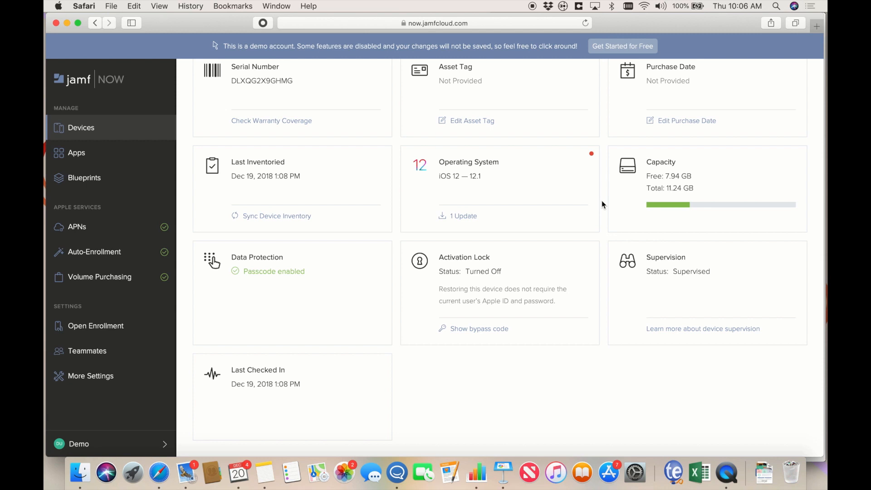
{"action": "left_click_drag", "start_coordinate": [495, 254], "coordinate": [440, 251]}
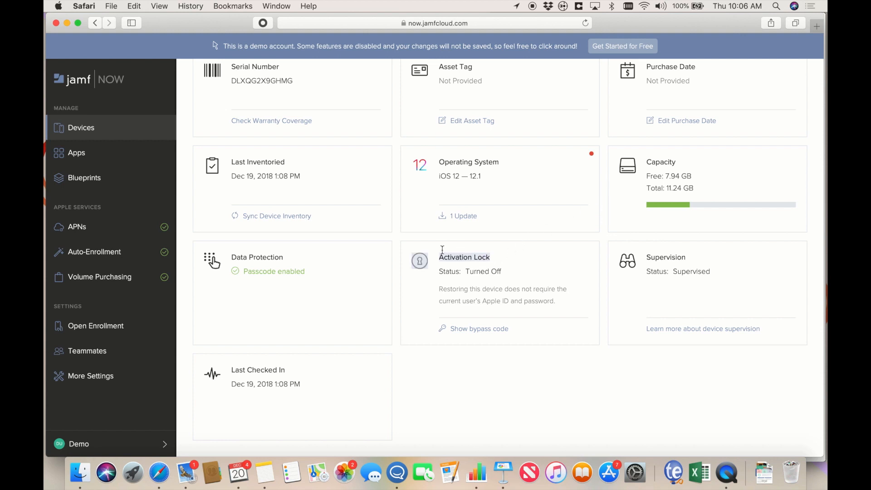
{"action": "left_click", "coordinate": [502, 256]}
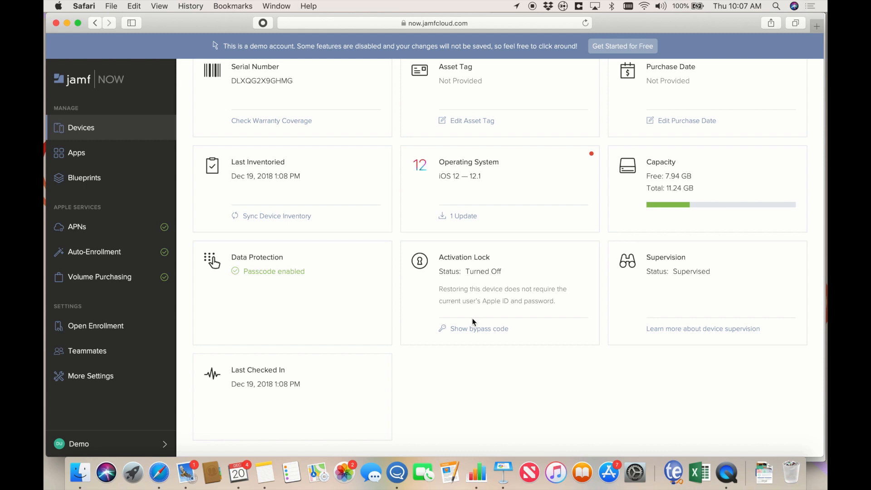
{"action": "left_click", "coordinate": [463, 328]}
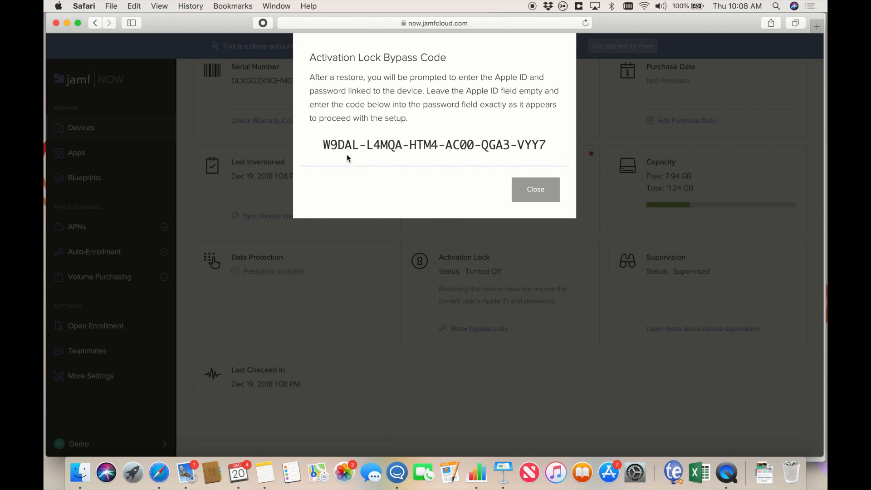
{"action": "left_click_drag", "start_coordinate": [428, 91], "coordinate": [530, 93]}
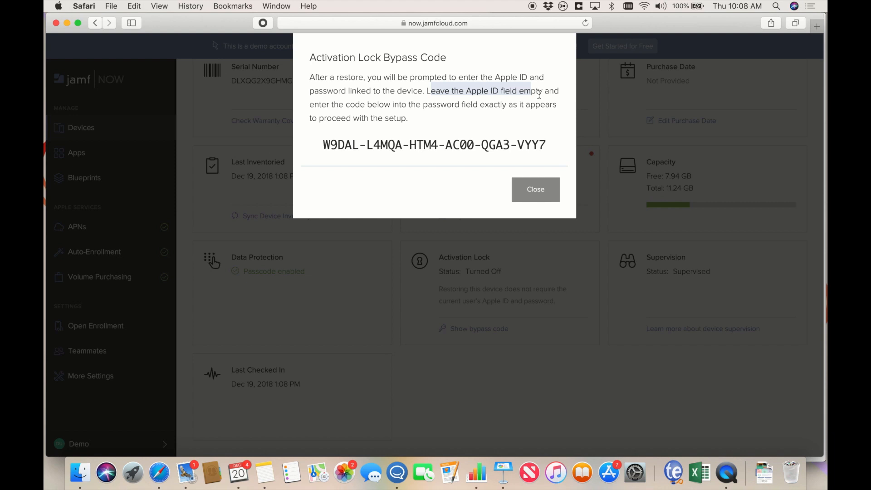
{"action": "left_click_drag", "start_coordinate": [324, 144], "coordinate": [560, 137]}
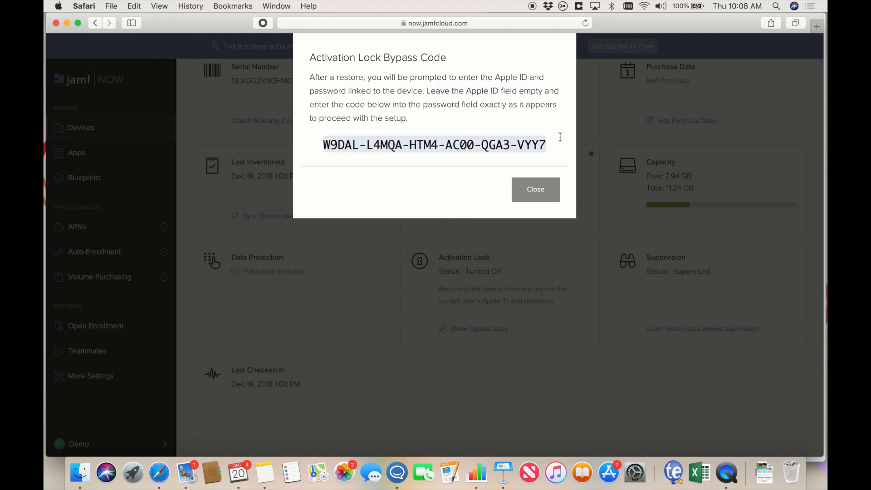
{"action": "left_click", "coordinate": [536, 186]}
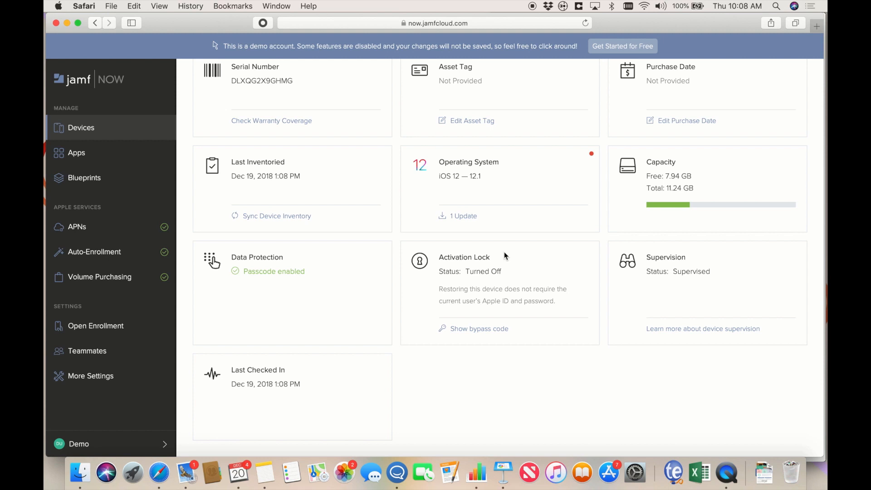
{"action": "left_click_drag", "start_coordinate": [685, 257], "coordinate": [648, 256]}
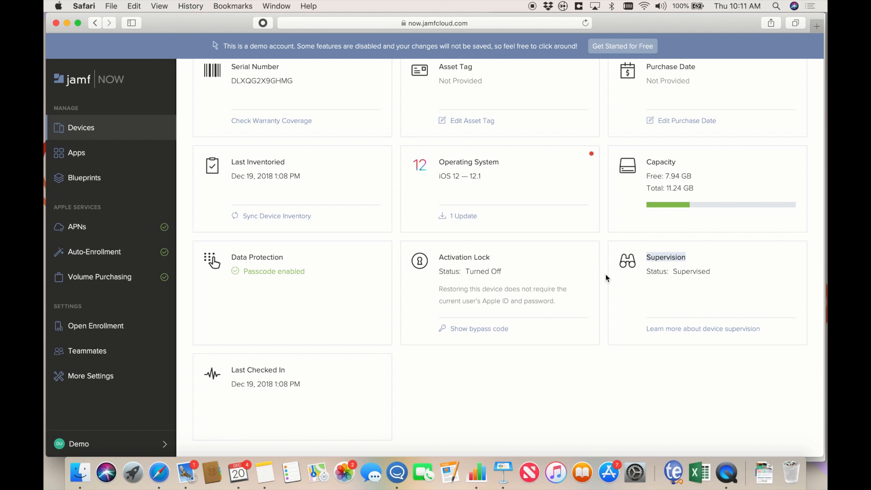
{"action": "scroll", "coordinate": [605, 277], "scroll_direction": "up", "scroll_amount": 10}
{"action": "scroll", "coordinate": [606, 278], "scroll_direction": "up", "scroll_amount": 2}
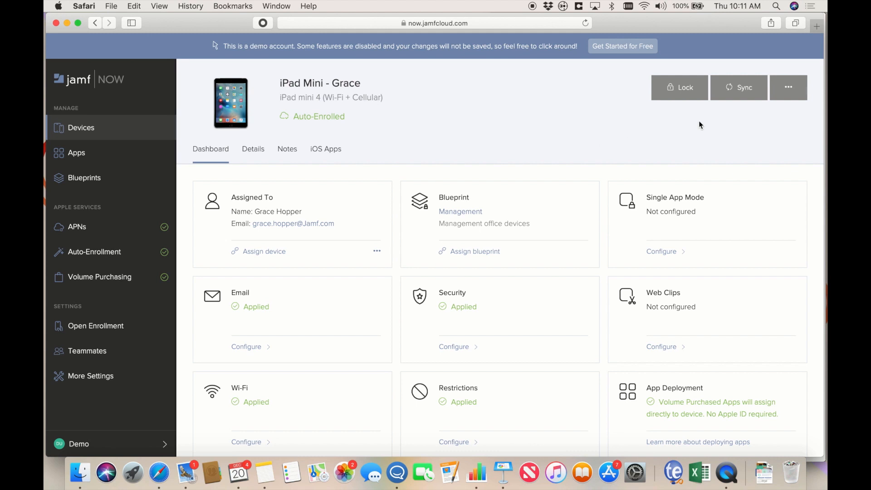
- Enable Lost Mode on the iPad mini 4 with a call-the-owner-if-found message and a sound
{"action": "left_click", "coordinate": [792, 101]}
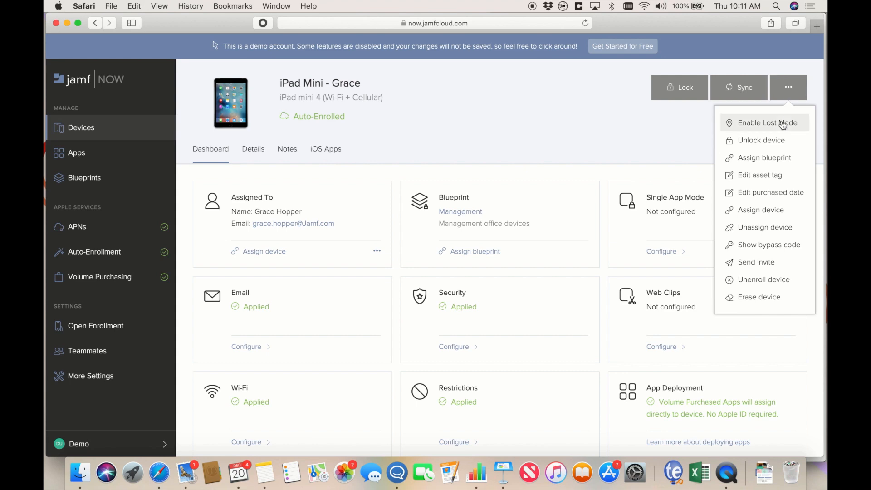
{"action": "left_click", "coordinate": [782, 124]}
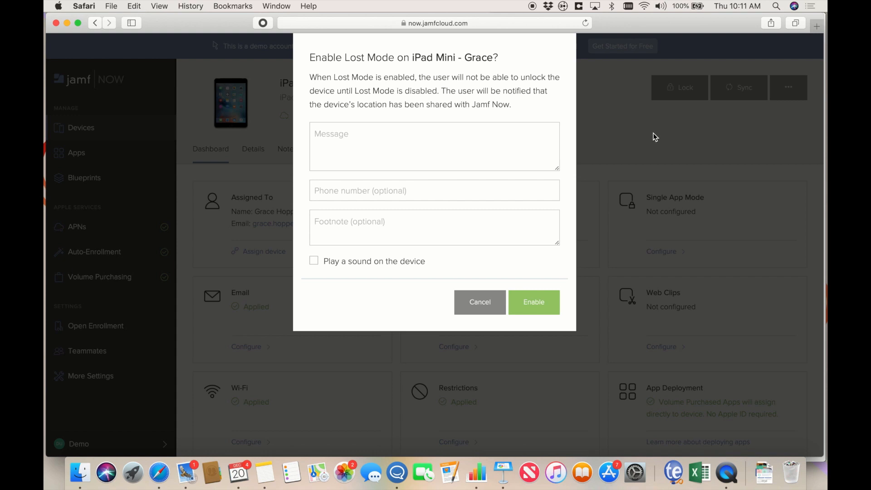
{"action": "left_click", "coordinate": [511, 138]}
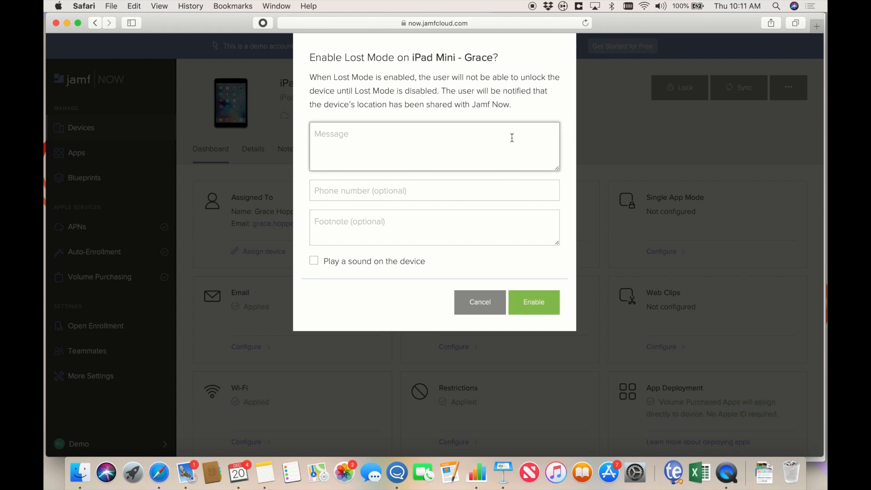
{"action": "type", "text": "Call Veronica if found"}
{"action": "left_click", "coordinate": [314, 261]}
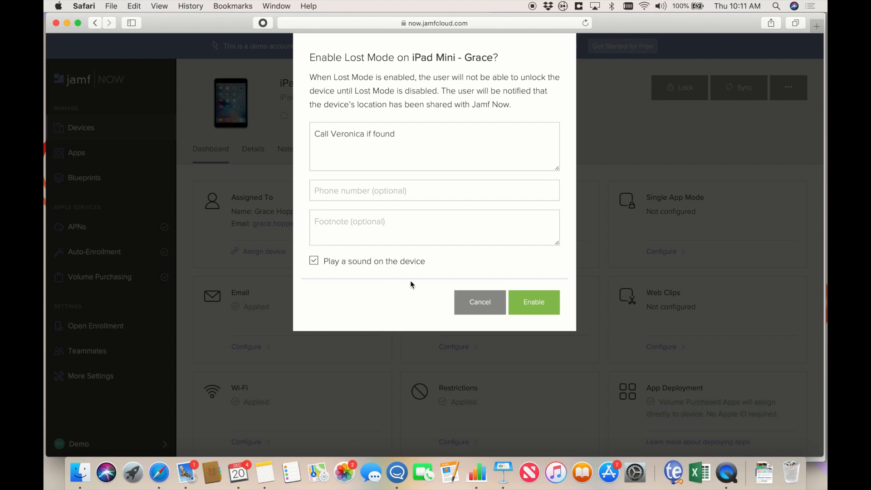
{"action": "left_click", "coordinate": [534, 313]}
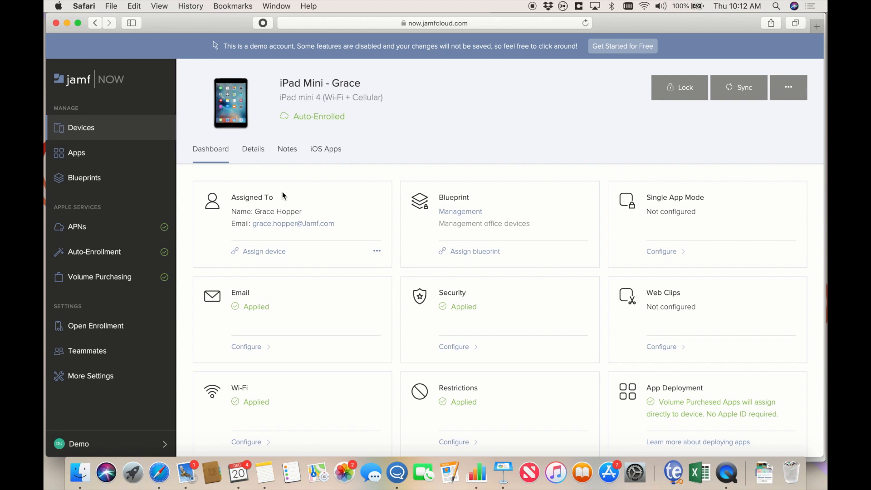
{"action": "left_click", "coordinate": [788, 87]}
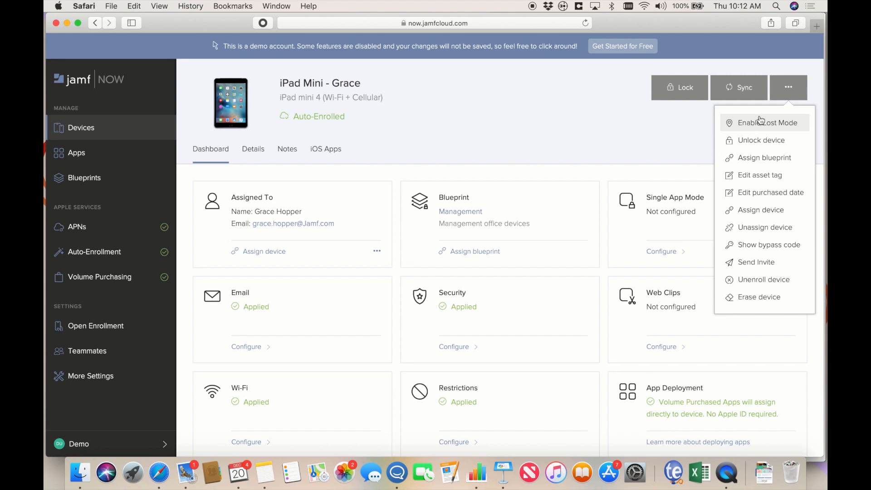
- Clear the iPad mini 4's passcode using the Unlock device action
{"action": "left_click", "coordinate": [776, 151]}
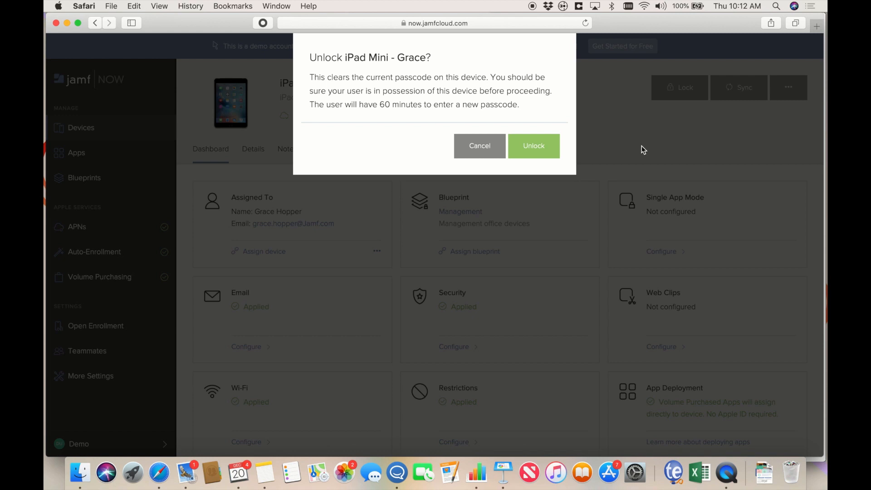
{"action": "left_click", "coordinate": [534, 143]}
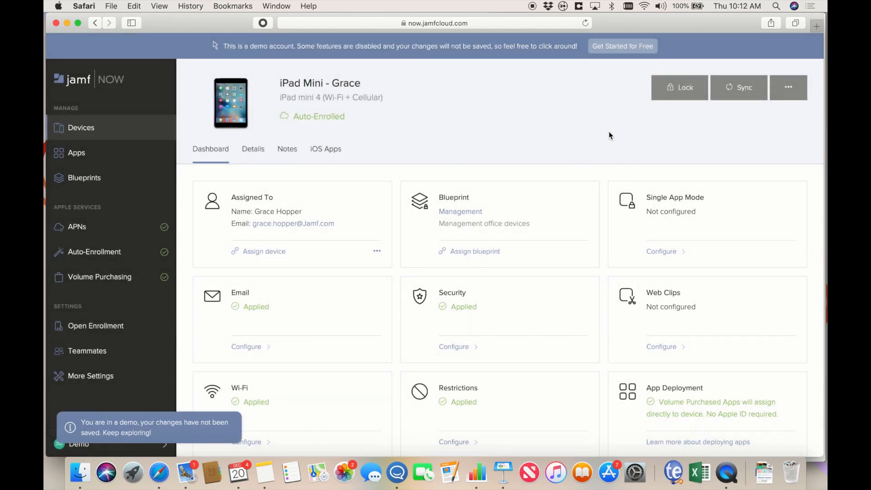
- Cancel the Erase device prompt and bring up the iPad mini 4's Lock confirmation instead
{"action": "left_click", "coordinate": [790, 98]}
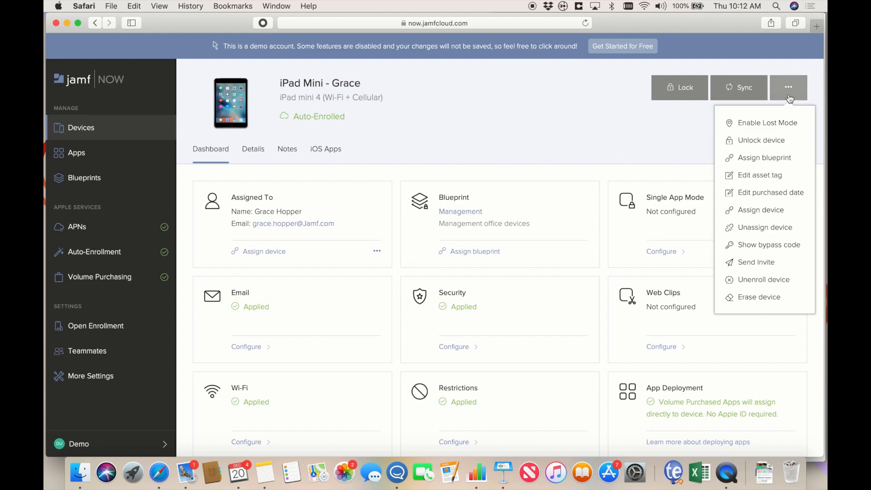
{"action": "left_click", "coordinate": [757, 298]}
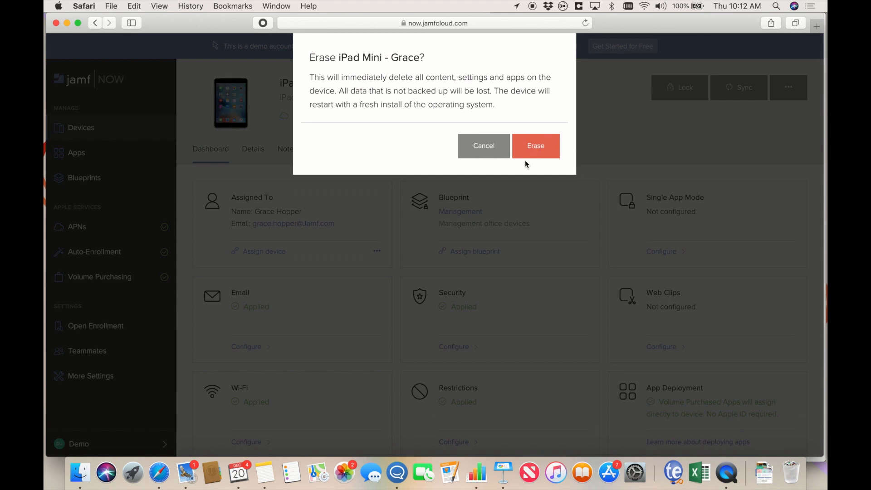
{"action": "left_click", "coordinate": [494, 157]}
{"action": "left_click", "coordinate": [663, 82]}
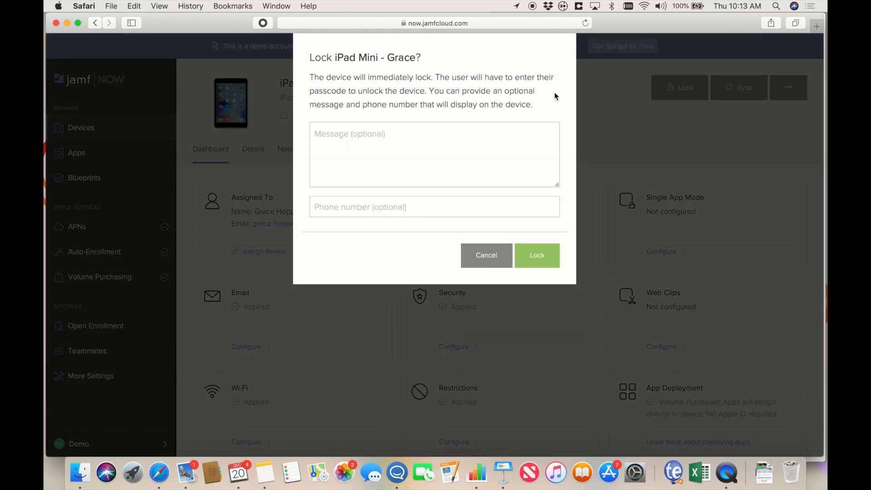
- Close the Lock dialog without entering a message or phone number
{"action": "left_click", "coordinate": [424, 168]}
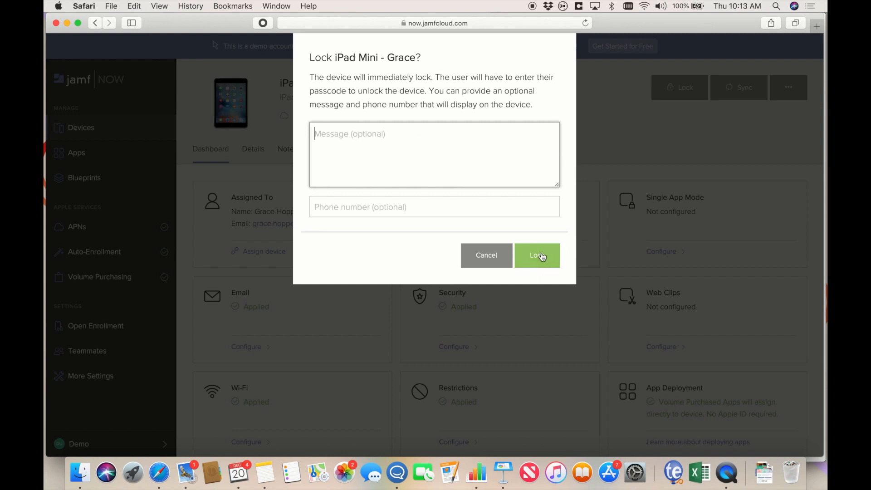
{"action": "left_click", "coordinate": [507, 260]}
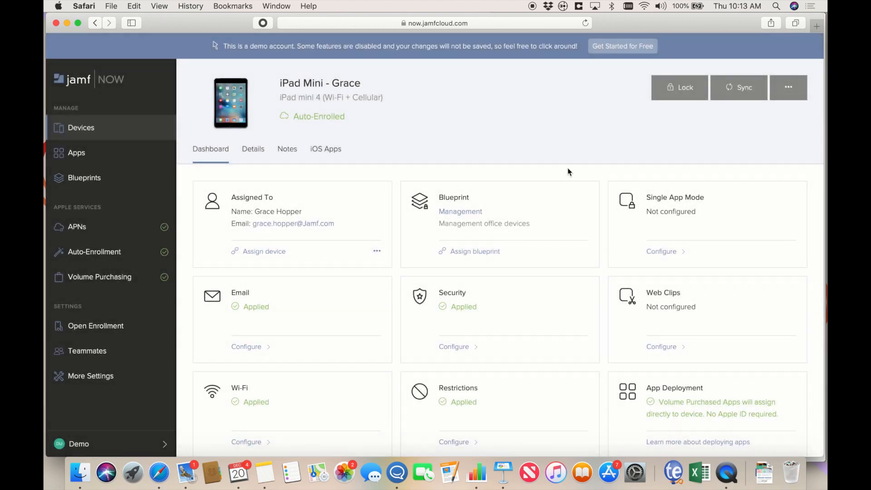
{"action": "scroll", "coordinate": [569, 171], "scroll_direction": "down", "scroll_amount": 10}
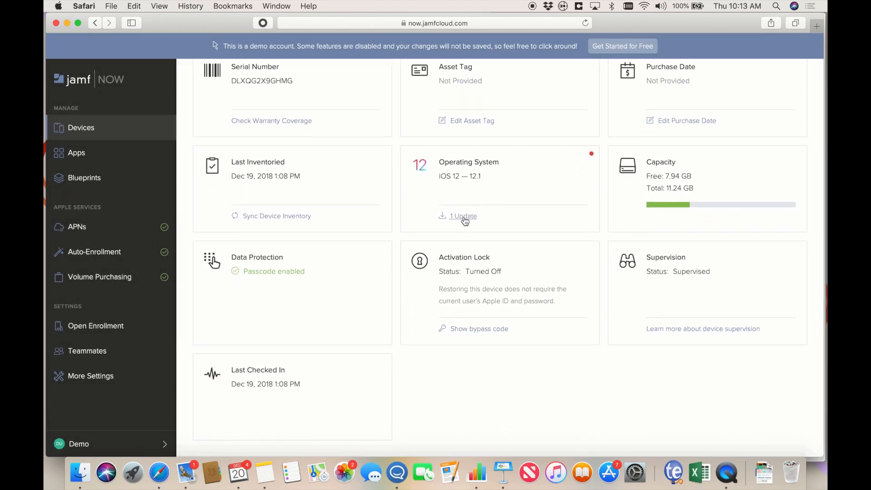
{"action": "left_click", "coordinate": [462, 216]}
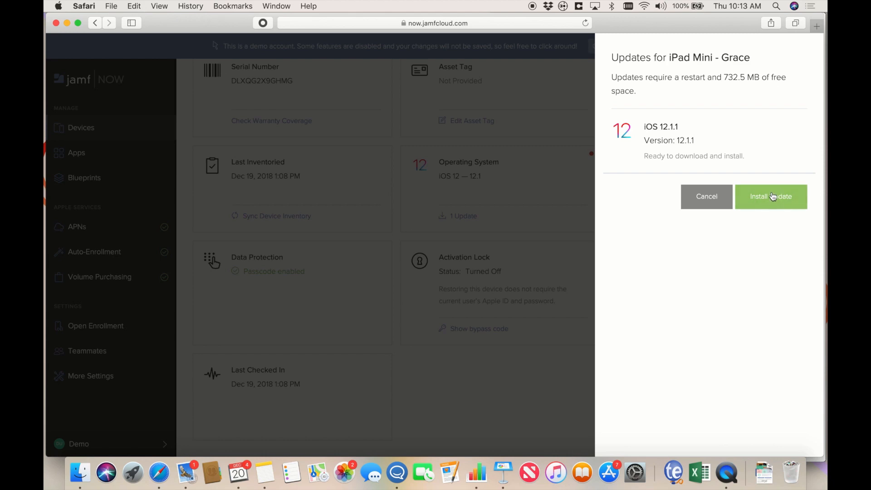
{"action": "left_click", "coordinate": [516, 222]}
{"action": "scroll", "coordinate": [516, 222], "scroll_direction": "up", "scroll_amount": 10}
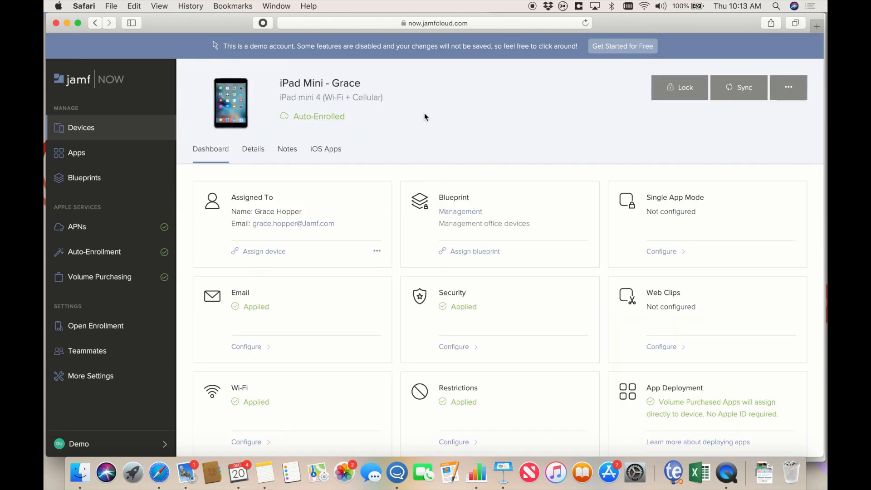
- Open the second MacBook Air's page from Devices and highlight its out-of-date security status
{"action": "left_click", "coordinate": [130, 137]}
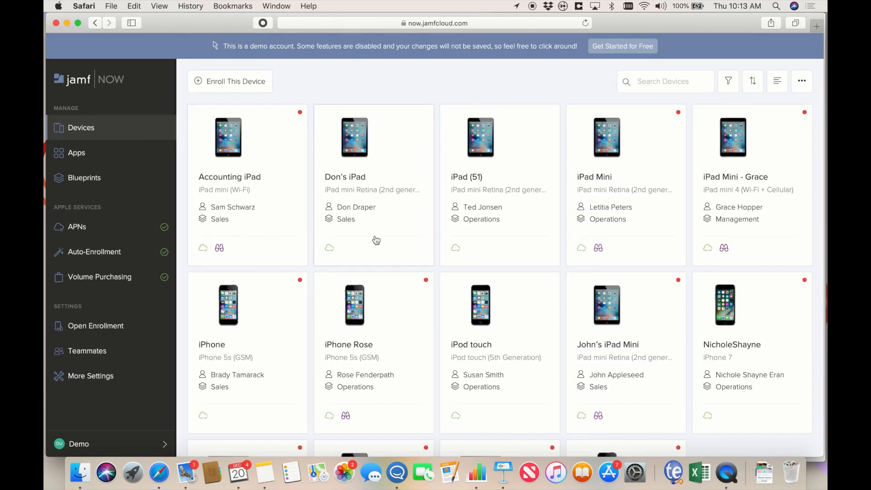
{"action": "scroll", "coordinate": [376, 240], "scroll_direction": "down", "scroll_amount": 5}
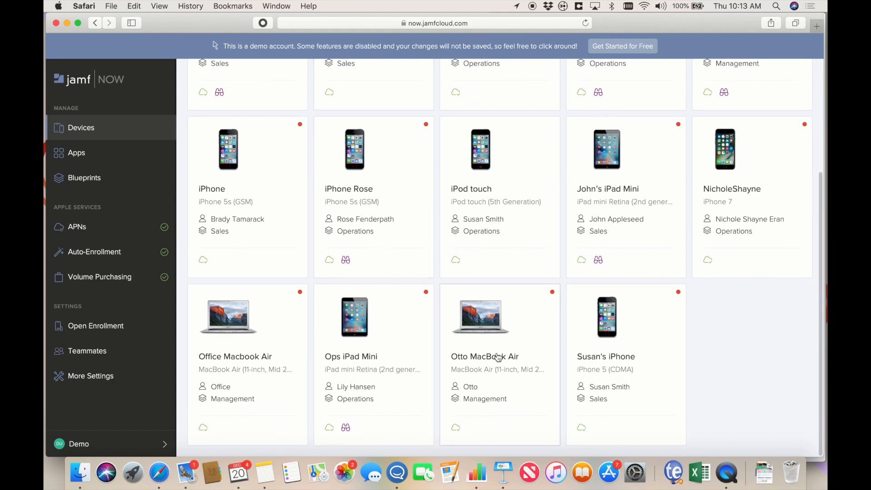
{"action": "left_click", "coordinate": [529, 342]}
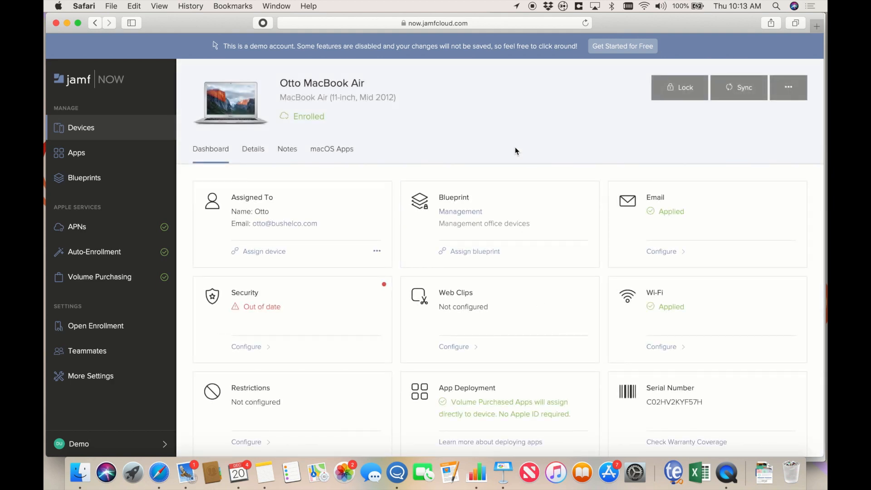
{"action": "left_click_drag", "start_coordinate": [324, 306], "coordinate": [229, 308]}
{"action": "left_click", "coordinate": [318, 298]}
- Check the MacBook Air's assignment without changes and scroll through its macOS, FileVault and storage details
{"action": "left_click", "coordinate": [252, 251]}
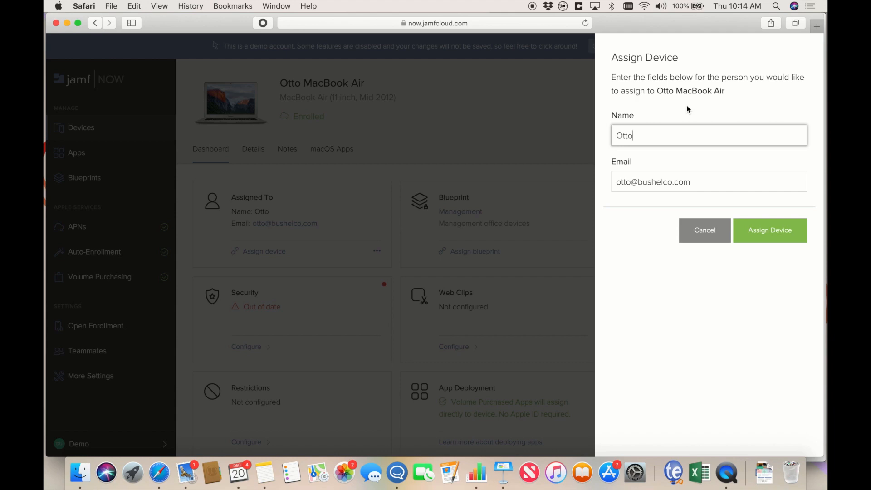
{"action": "left_click", "coordinate": [708, 235]}
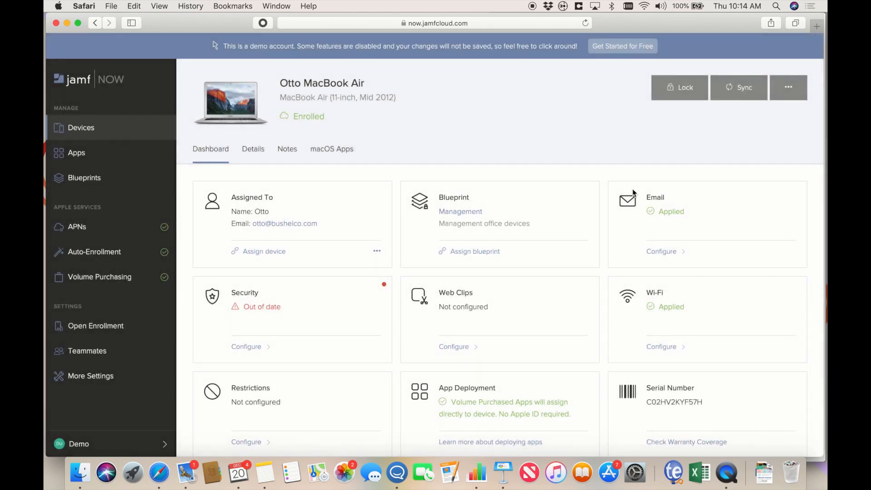
{"action": "scroll", "coordinate": [609, 217], "scroll_direction": "down", "scroll_amount": 3}
{"action": "scroll", "coordinate": [608, 217], "scroll_direction": "down", "scroll_amount": 2}
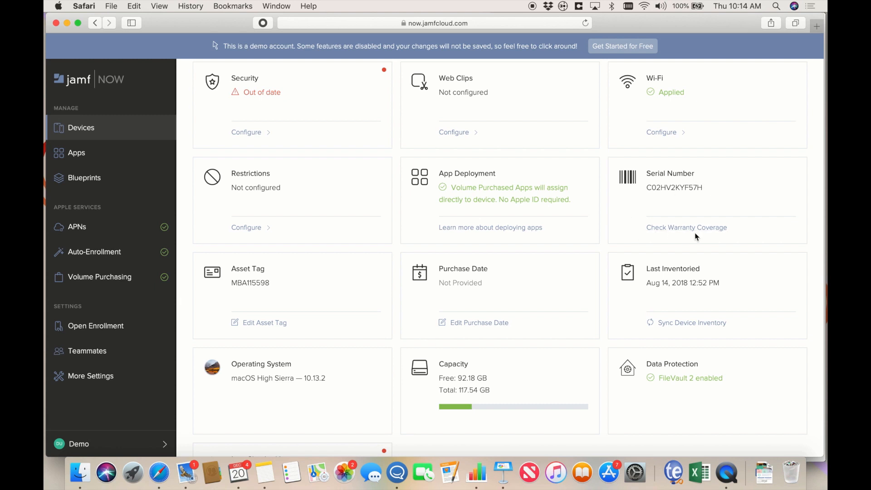
{"action": "scroll", "coordinate": [383, 295], "scroll_direction": "down", "scroll_amount": 2}
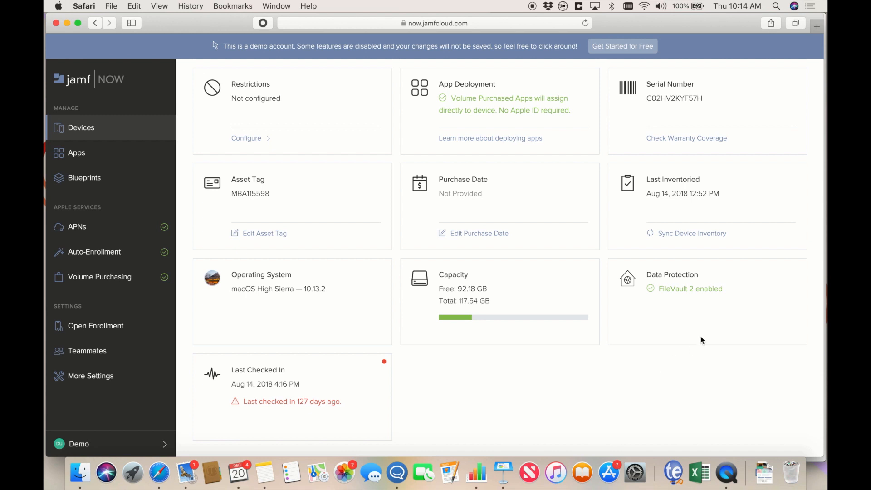
{"action": "left_click", "coordinate": [96, 23]}
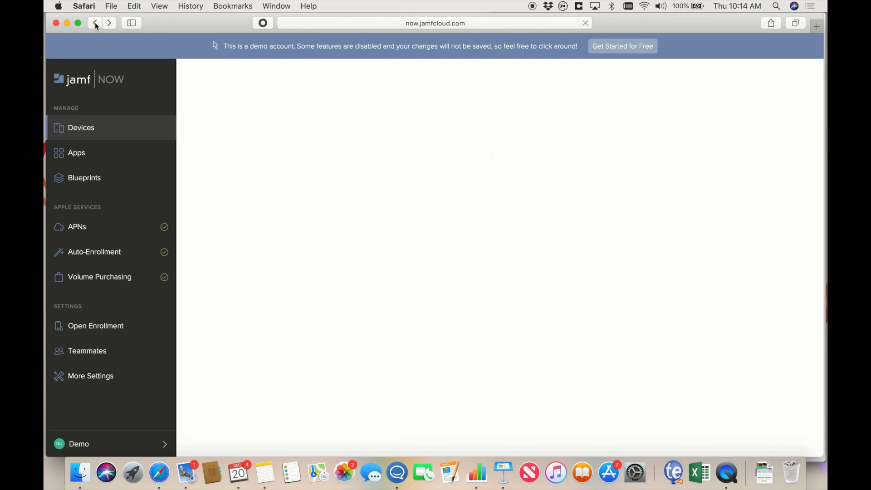
{"action": "scroll", "coordinate": [291, 352], "scroll_direction": "down", "scroll_amount": 5}
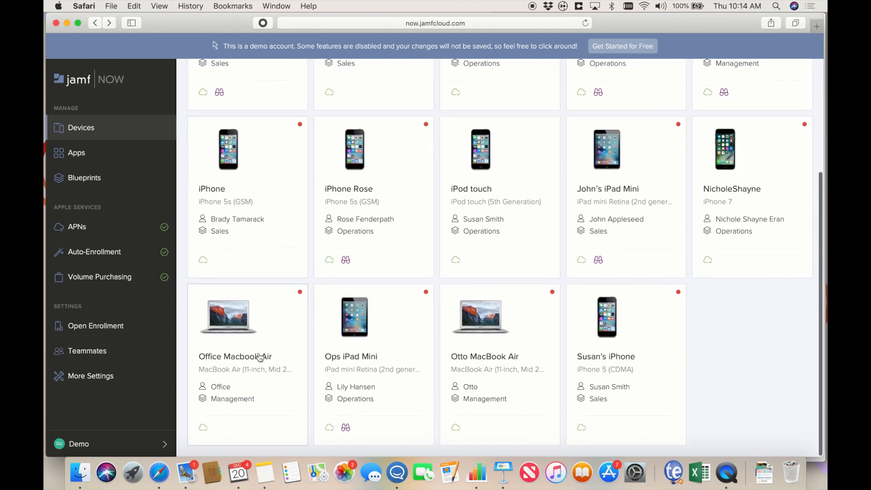
{"action": "left_click", "coordinate": [259, 356]}
{"action": "scroll", "coordinate": [563, 310], "scroll_direction": "down", "scroll_amount": 10}
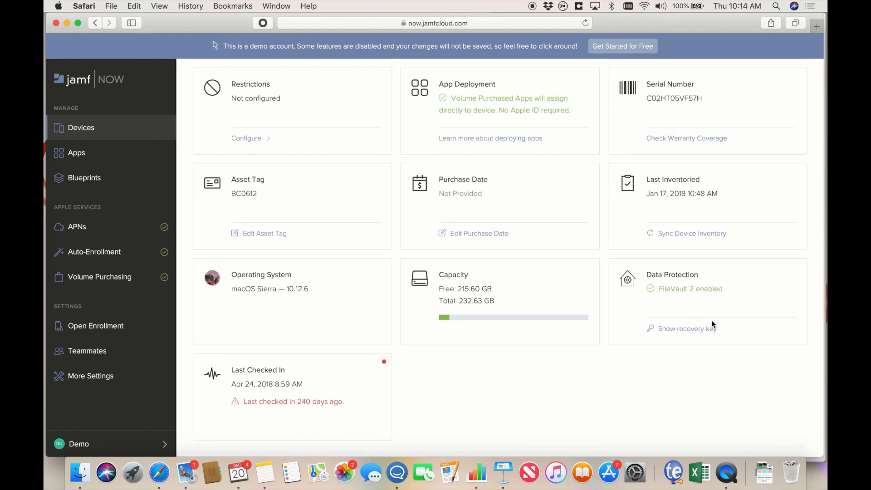
{"action": "left_click", "coordinate": [680, 329]}
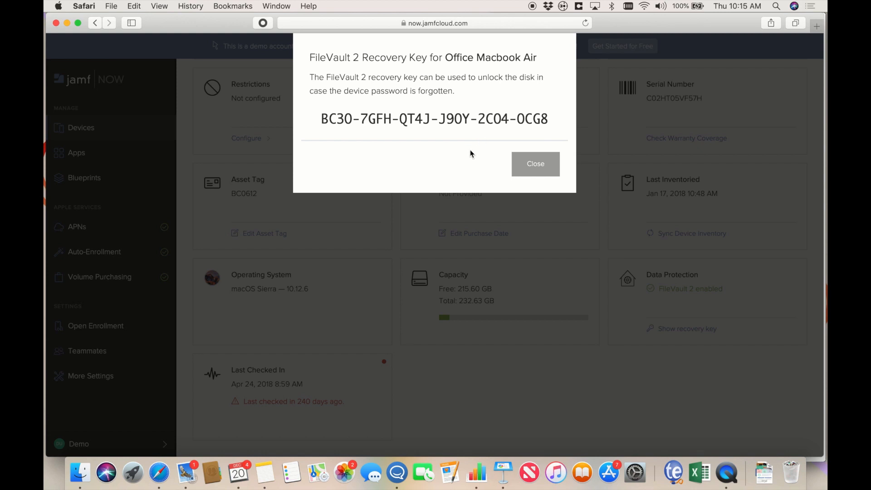
{"action": "left_click", "coordinate": [522, 163]}
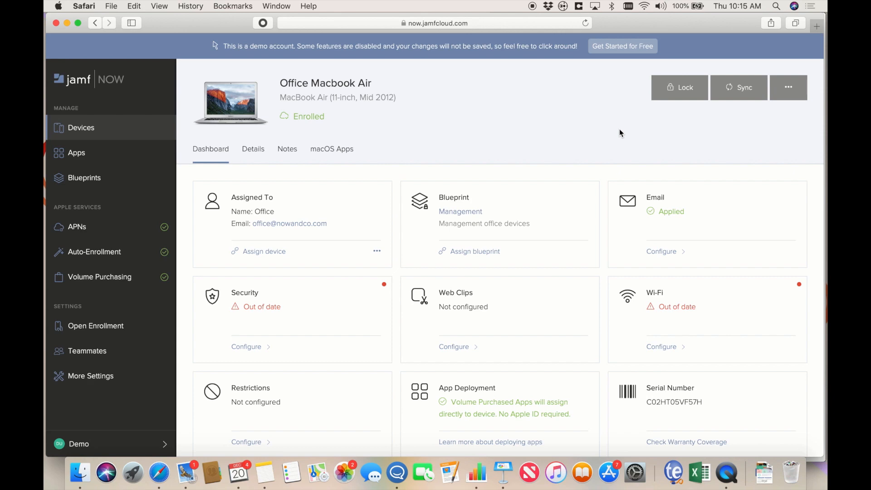
{"action": "left_click", "coordinate": [674, 96]}
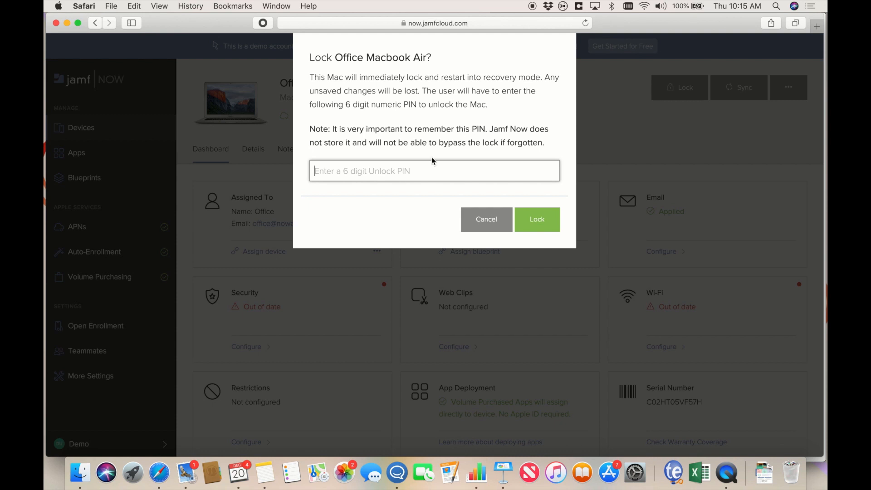
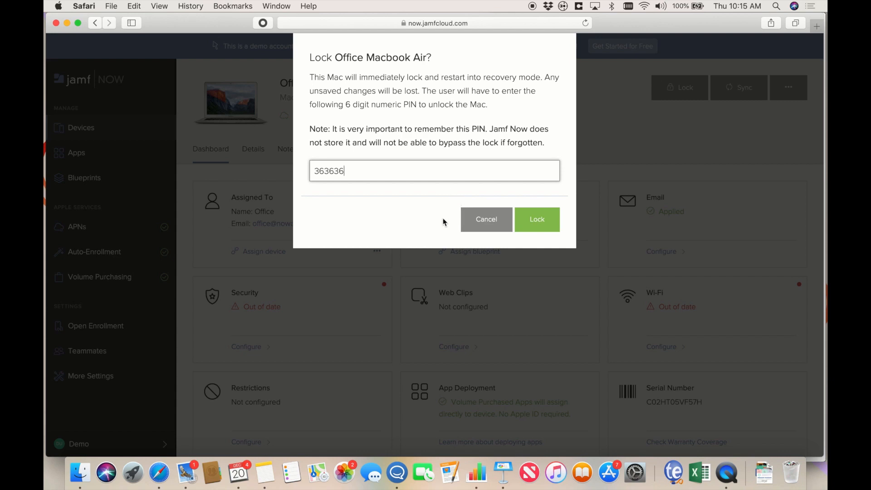
{"action": "left_click", "coordinate": [498, 221]}
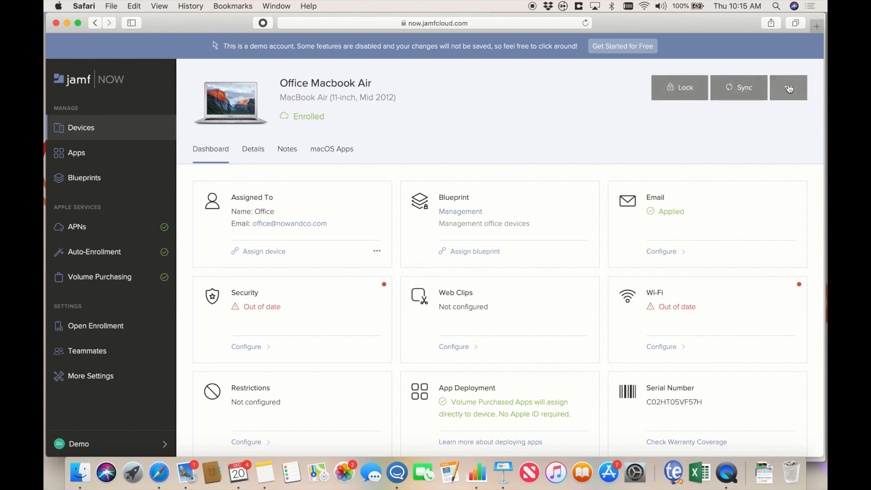
{"action": "left_click", "coordinate": [789, 87]}
{"action": "left_click", "coordinate": [776, 264]}
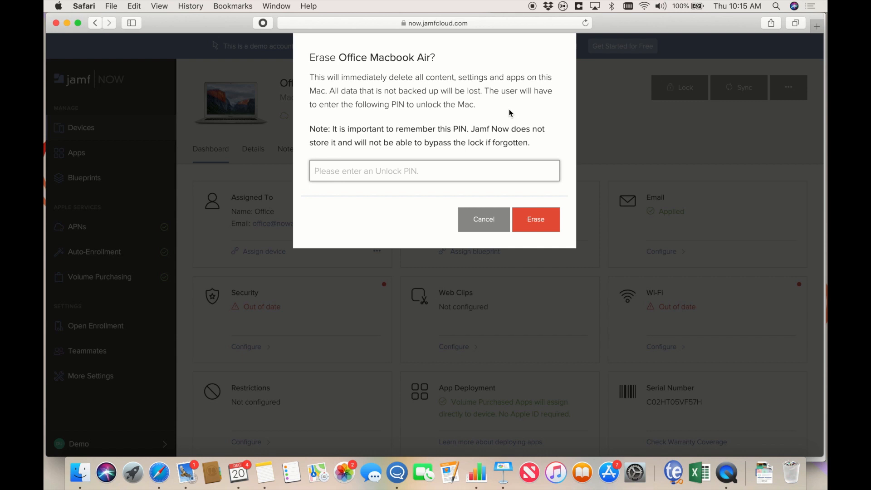
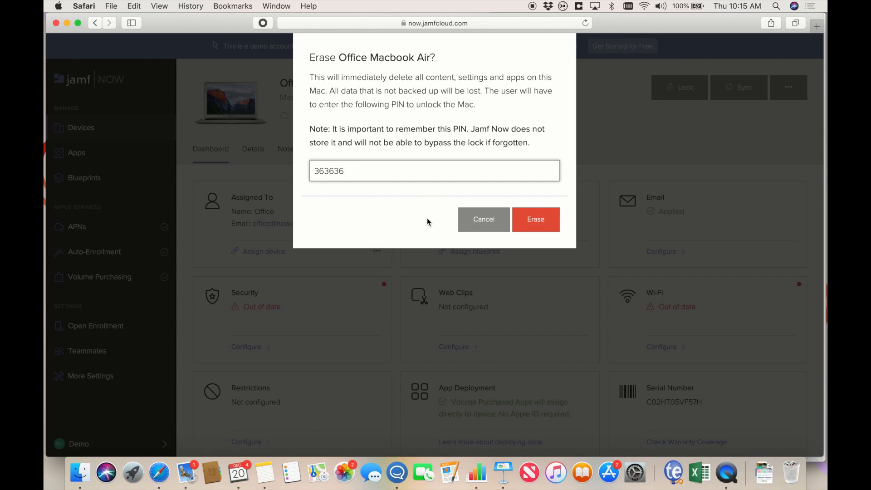
{"action": "left_click", "coordinate": [478, 223]}
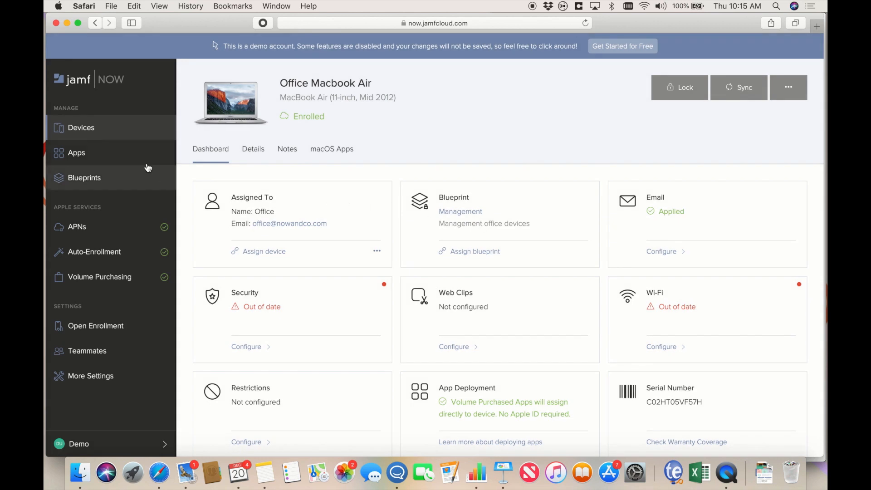
- Open the Operations blueprint from Blueprints to see its Box and Xero apps
{"action": "left_click", "coordinate": [133, 177]}
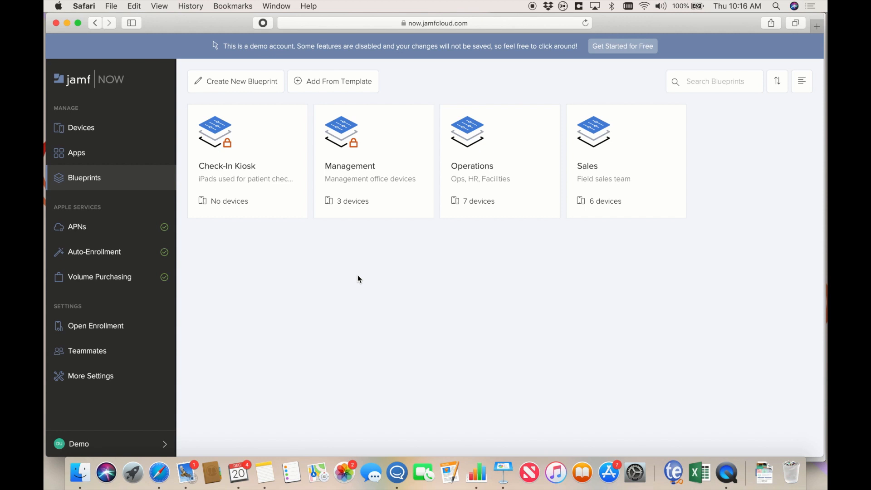
{"action": "left_click", "coordinate": [503, 186]}
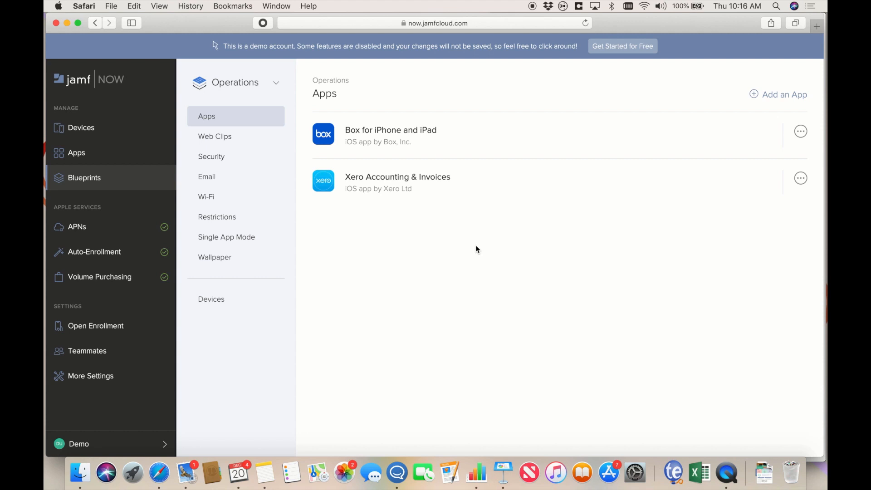
- Review the More Settings general and Apps options, then return to the four blueprints
{"action": "left_click", "coordinate": [106, 376]}
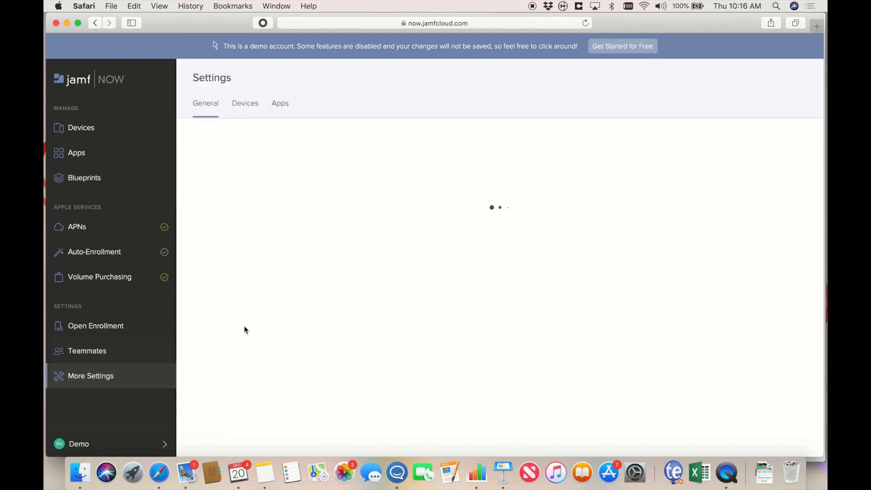
{"action": "left_click", "coordinate": [275, 112]}
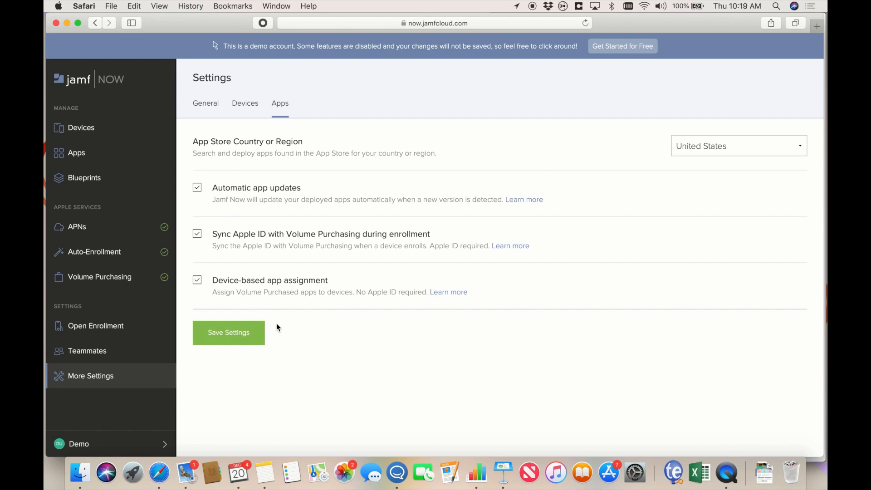
{"action": "left_click", "coordinate": [88, 179]}
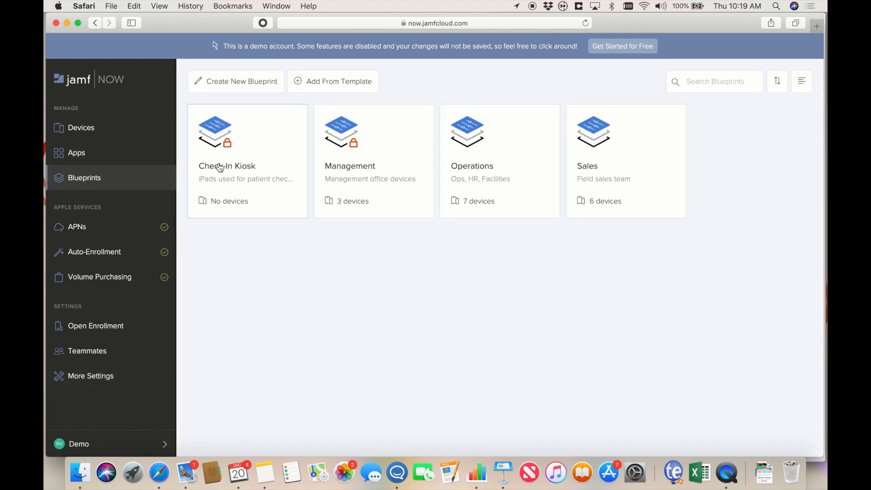
- Try adding 1Password, Apple Books and Belly for Business to Operations, then cancel
{"action": "left_click", "coordinate": [516, 156]}
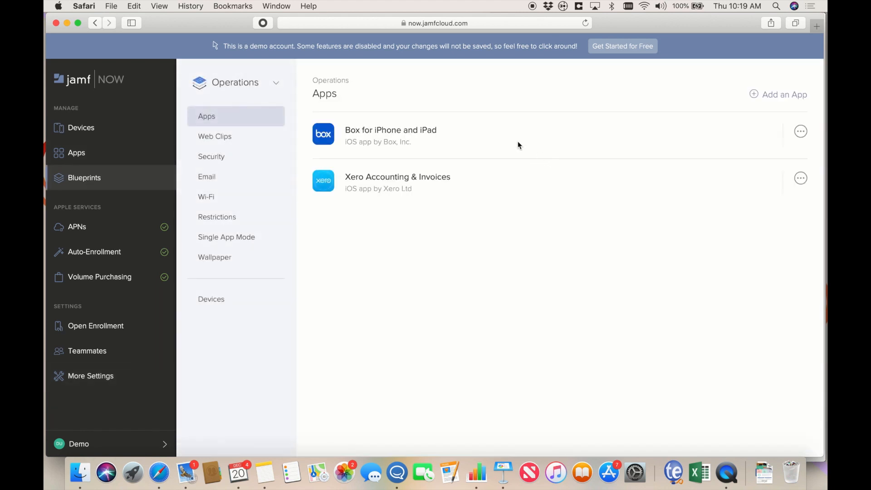
{"action": "left_click", "coordinate": [781, 94]}
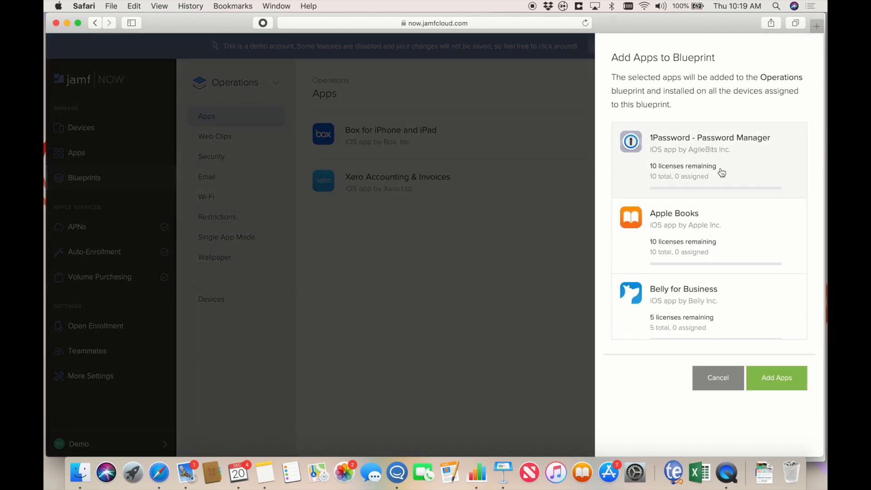
{"action": "left_click", "coordinate": [737, 185]}
{"action": "left_click", "coordinate": [735, 257]}
{"action": "left_click", "coordinate": [735, 298]}
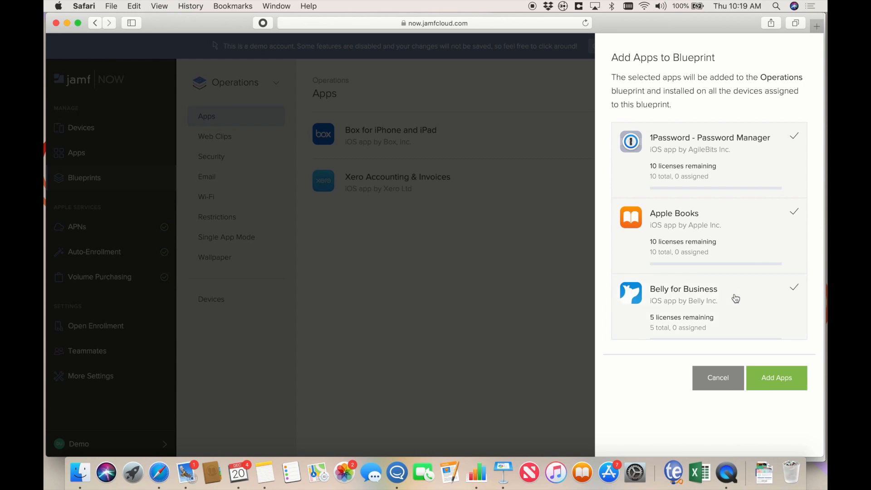
{"action": "left_click", "coordinate": [710, 383]}
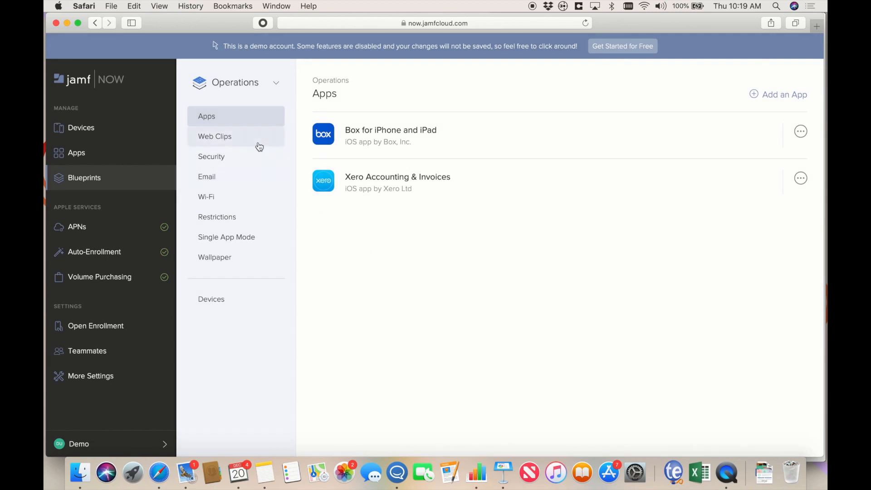
- Look at the Operations blueprint's Web Clips, then show its passcode Security settings
{"action": "left_click", "coordinate": [258, 143]}
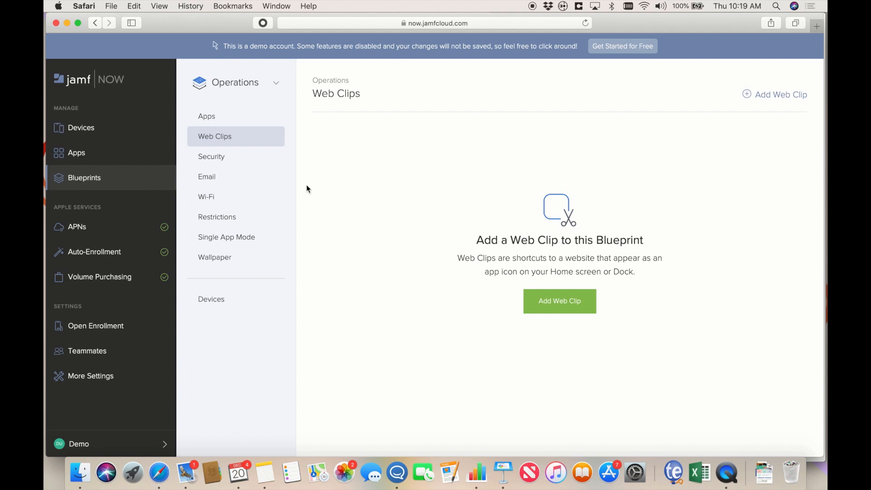
{"action": "left_click", "coordinate": [245, 163]}
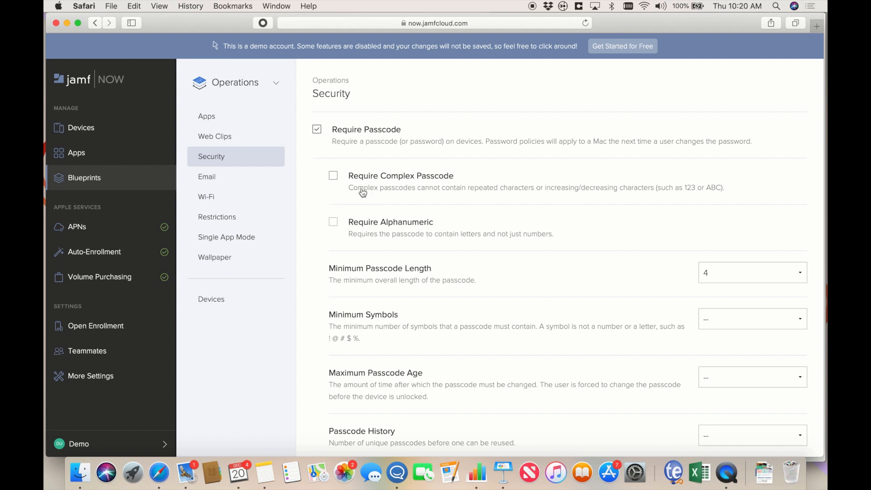
- Require complex, alphanumeric passcodes with a minimum length of 6
{"action": "left_click", "coordinate": [333, 175]}
{"action": "left_click", "coordinate": [334, 222]}
{"action": "scroll", "coordinate": [478, 221], "scroll_direction": "down", "scroll_amount": 3}
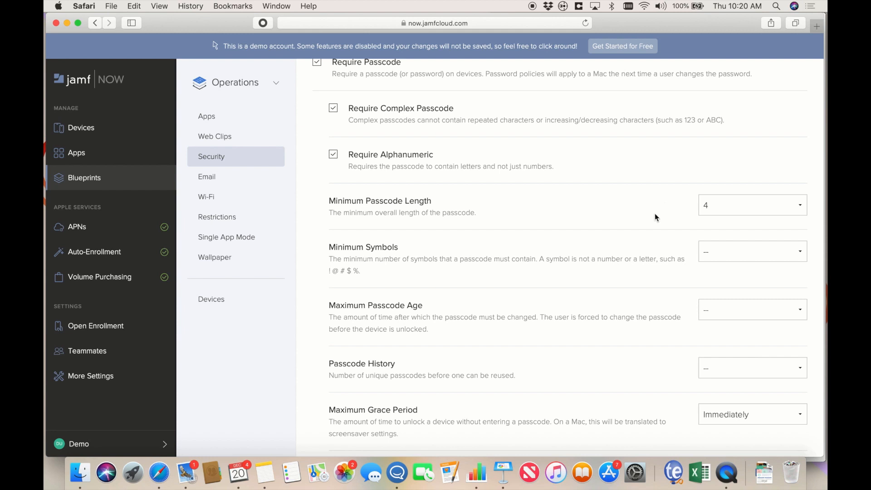
{"action": "scroll", "coordinate": [701, 173], "scroll_direction": "down", "scroll_amount": 2}
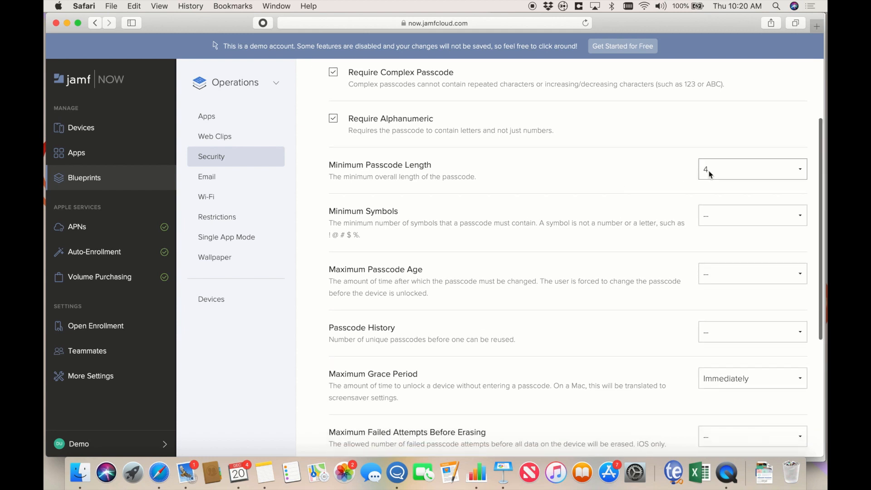
{"action": "left_click", "coordinate": [701, 172]}
{"action": "left_click", "coordinate": [717, 195]}
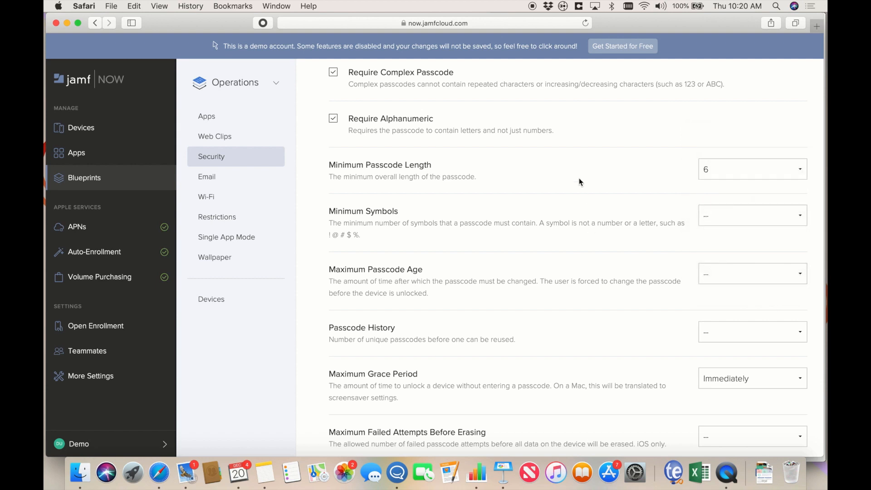
- Set the maximum passcode age to 3 months and enable FileVault 2
{"action": "scroll", "coordinate": [579, 173], "scroll_direction": "down", "scroll_amount": 5}
{"action": "left_click", "coordinate": [736, 174]}
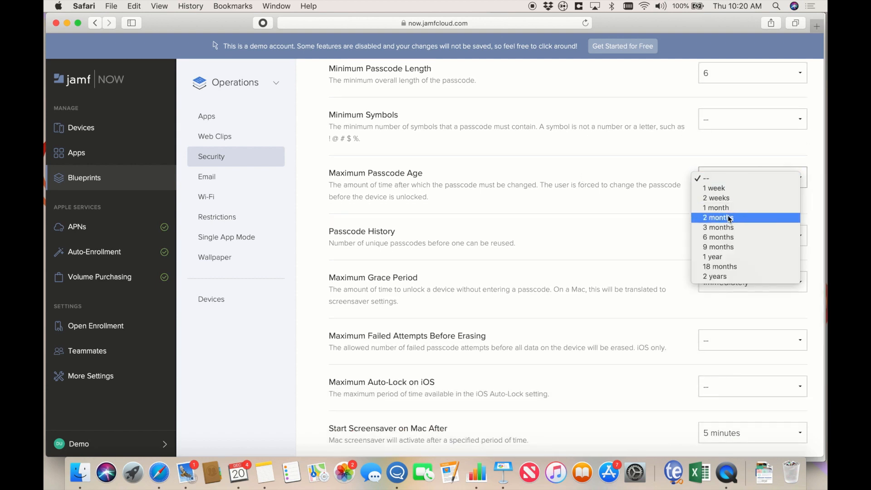
{"action": "left_click", "coordinate": [719, 227]}
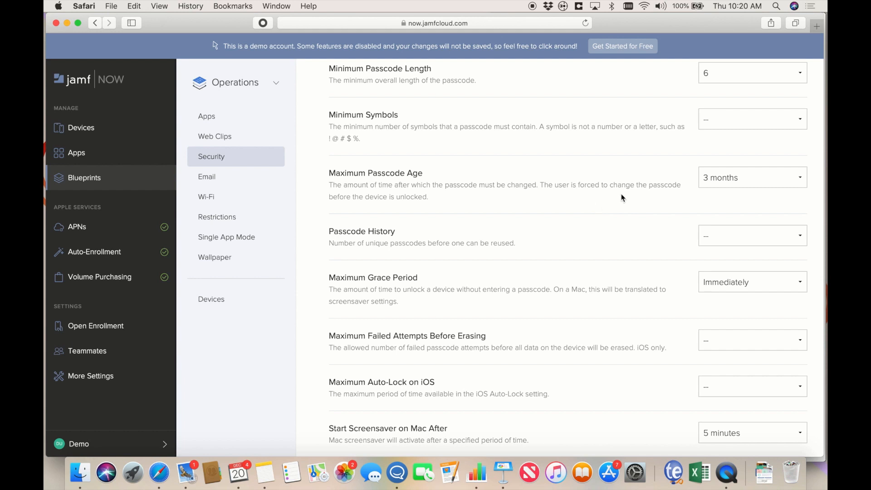
{"action": "scroll", "coordinate": [593, 221], "scroll_direction": "down", "scroll_amount": 5}
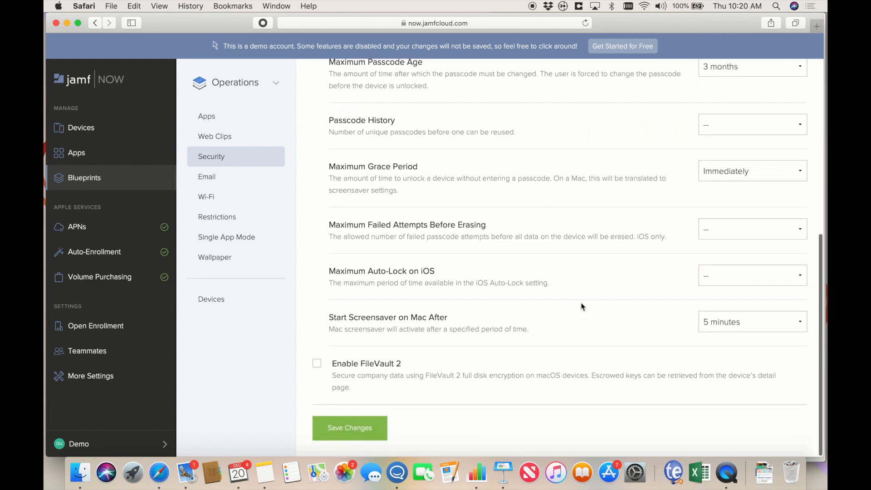
{"action": "left_click", "coordinate": [317, 364]}
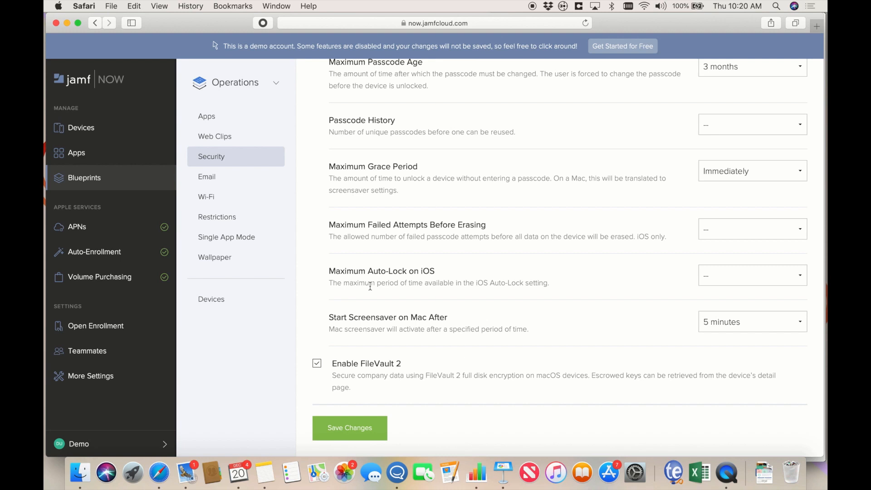
- Set the blueprint's email to Exchange on office365.outlook.com, then view Automated MDM Enrollment
{"action": "left_click", "coordinate": [230, 186]}
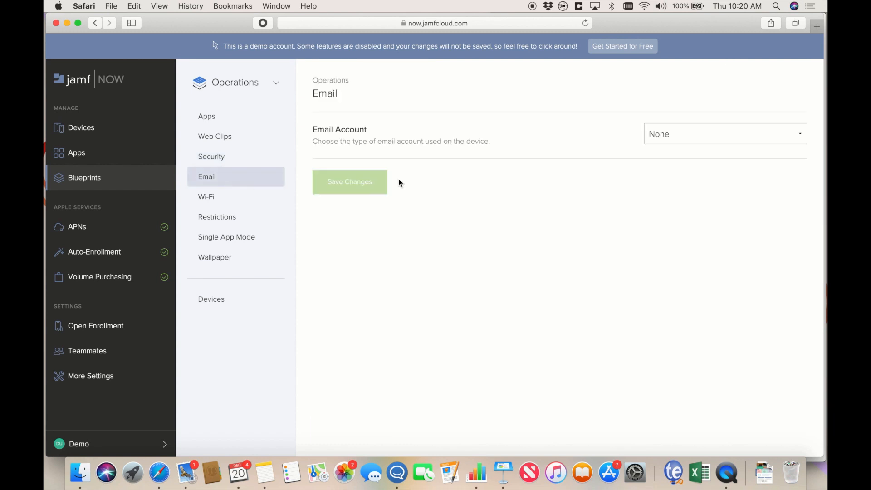
{"action": "left_click", "coordinate": [670, 137]}
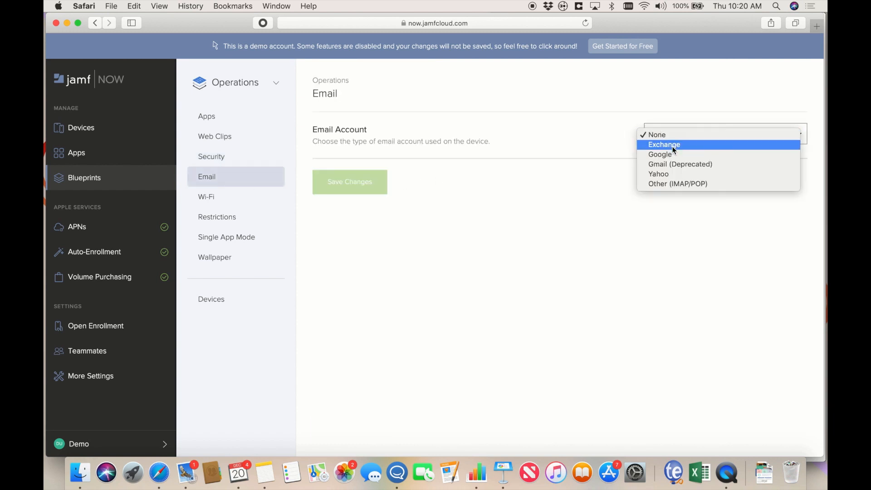
{"action": "left_click", "coordinate": [677, 145]}
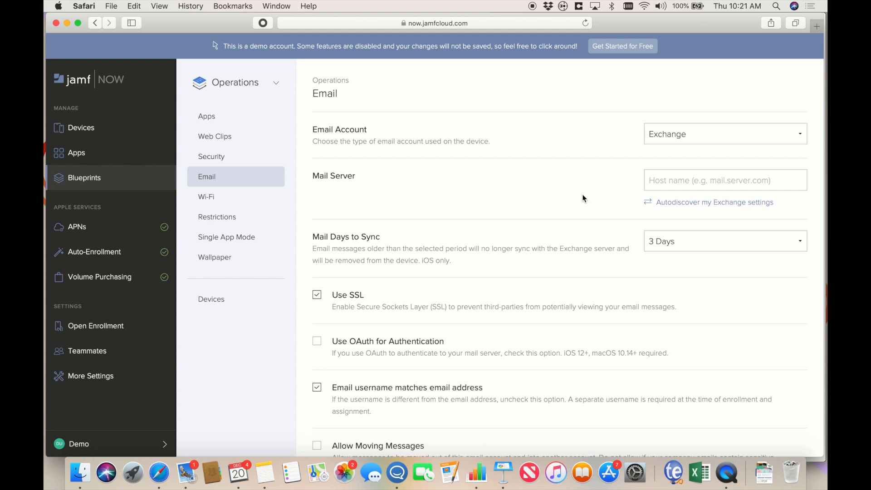
{"action": "left_click", "coordinate": [660, 179]}
{"action": "type", "text": "office365.outlook.com"}
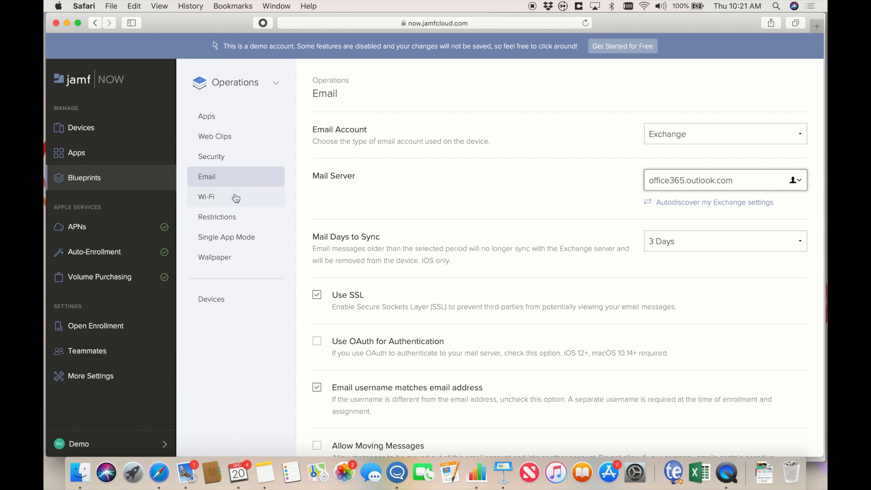
{"action": "left_click", "coordinate": [119, 256]}
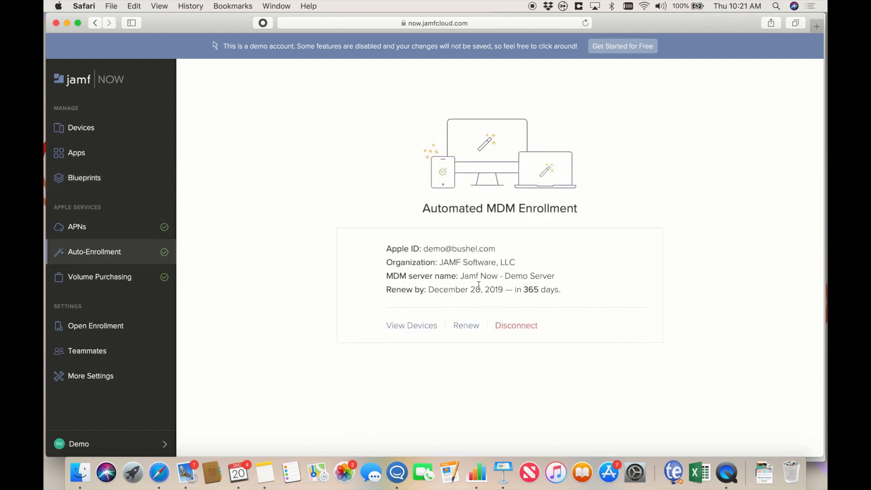
- List the auto-enrollment devices, start and cancel assigning the unmanaged Sales device, return to Blueprints
{"action": "left_click", "coordinate": [413, 327]}
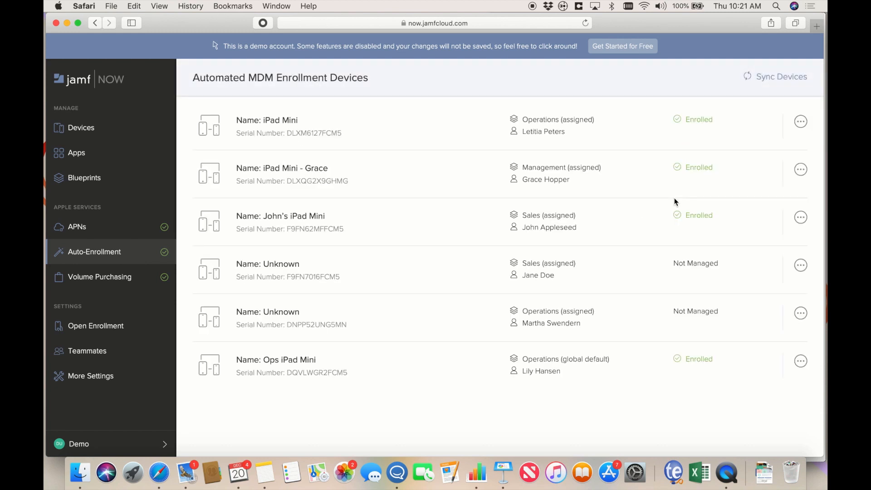
{"action": "left_click", "coordinate": [801, 271]}
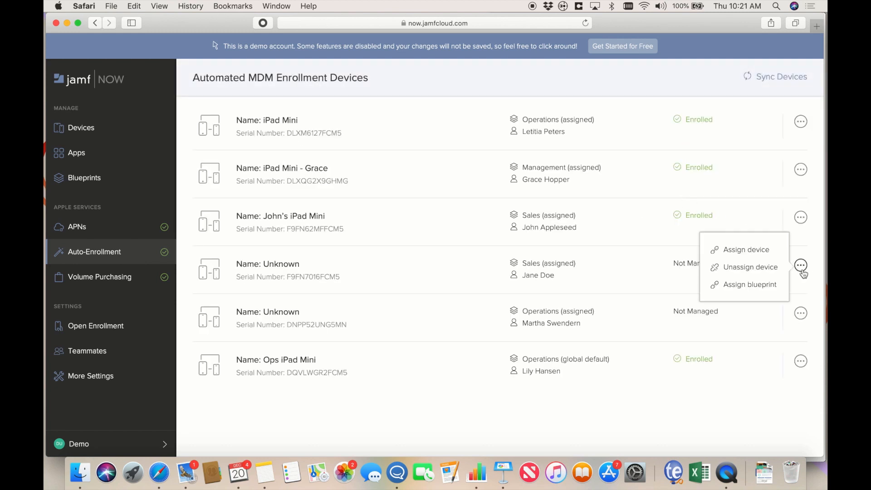
{"action": "left_click", "coordinate": [767, 257]}
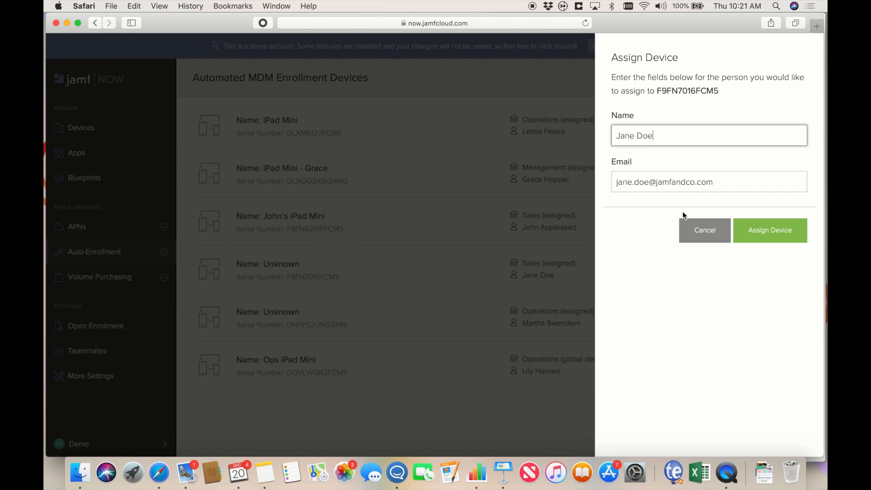
{"action": "left_click", "coordinate": [705, 231]}
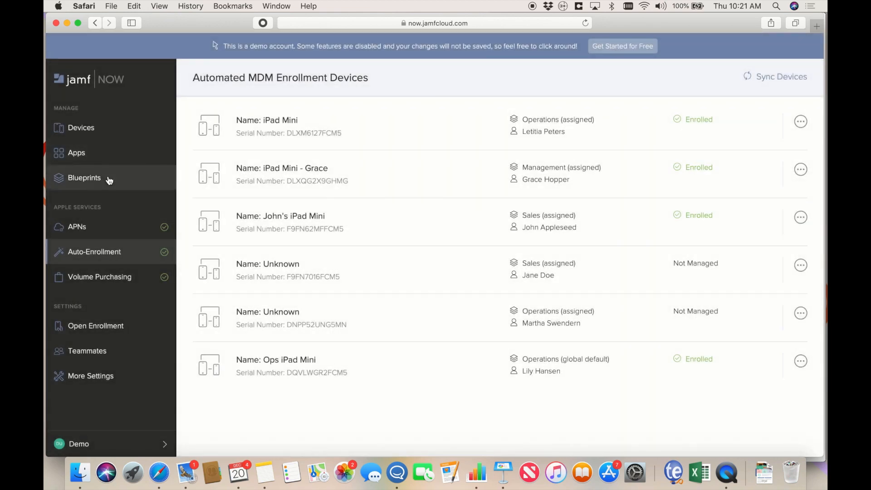
{"action": "left_click", "coordinate": [109, 181]}
- Inspect the Operations blueprint's Amsterdam Wi-Fi network without saving, then show its Restrictions
{"action": "left_click", "coordinate": [471, 146]}
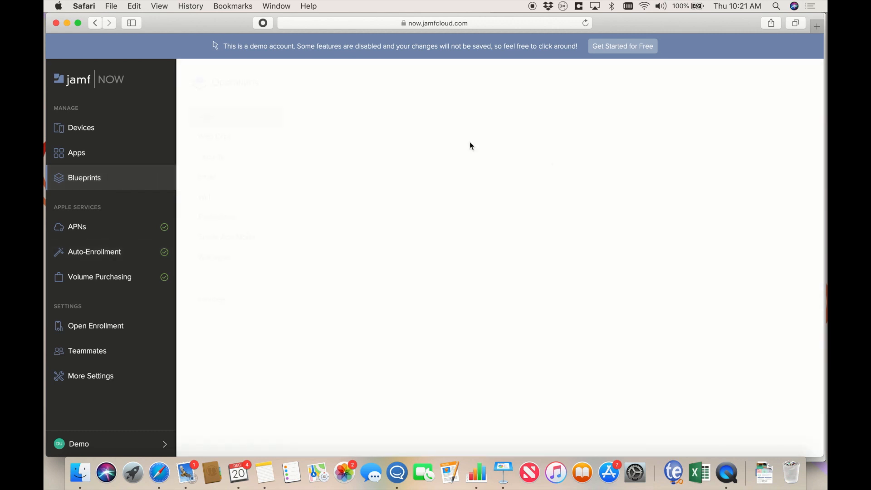
{"action": "left_click", "coordinate": [234, 198]}
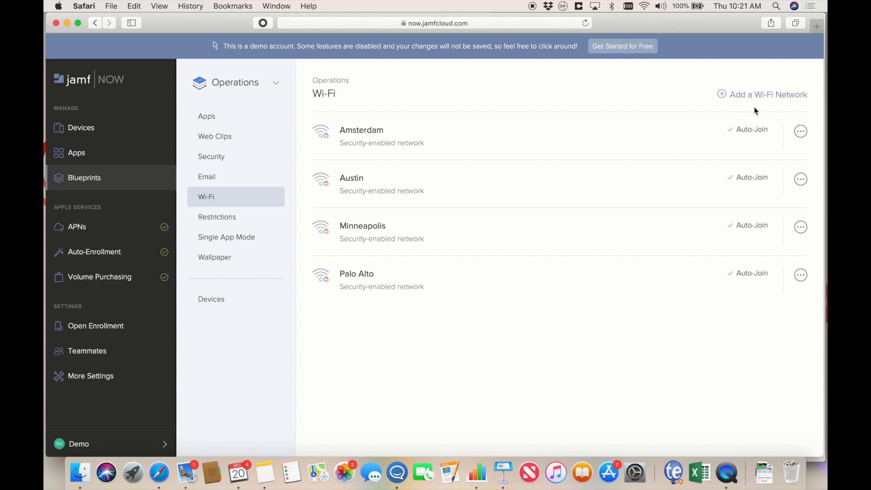
{"action": "left_click_drag", "start_coordinate": [731, 132], "coordinate": [766, 131]}
{"action": "left_click", "coordinate": [775, 130]}
{"action": "left_click", "coordinate": [801, 132]}
{"action": "left_click", "coordinate": [742, 115]}
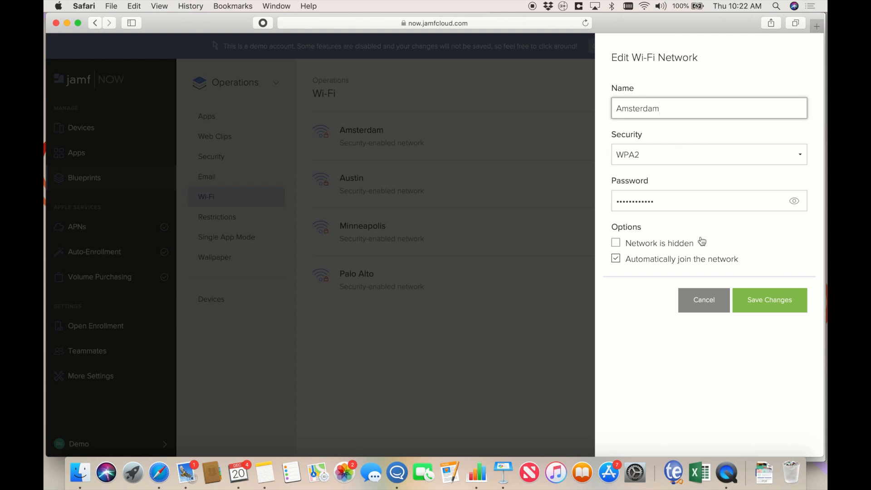
{"action": "left_click", "coordinate": [716, 304]}
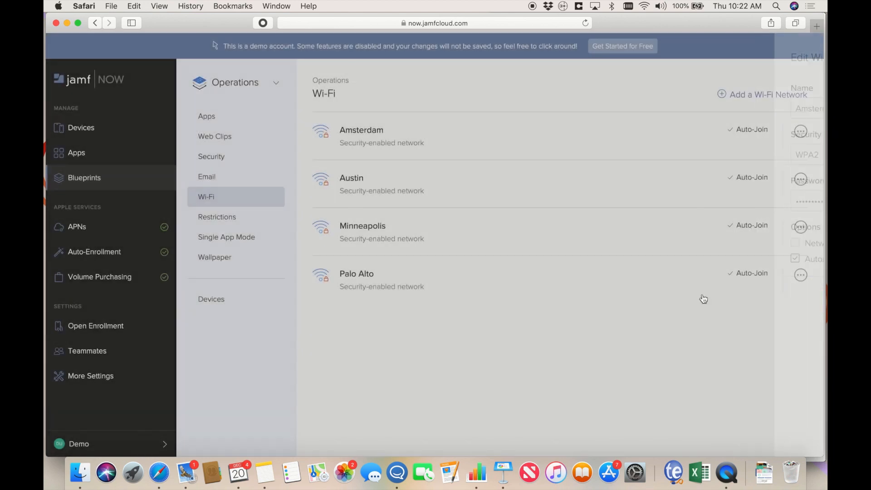
{"action": "left_click", "coordinate": [235, 217]}
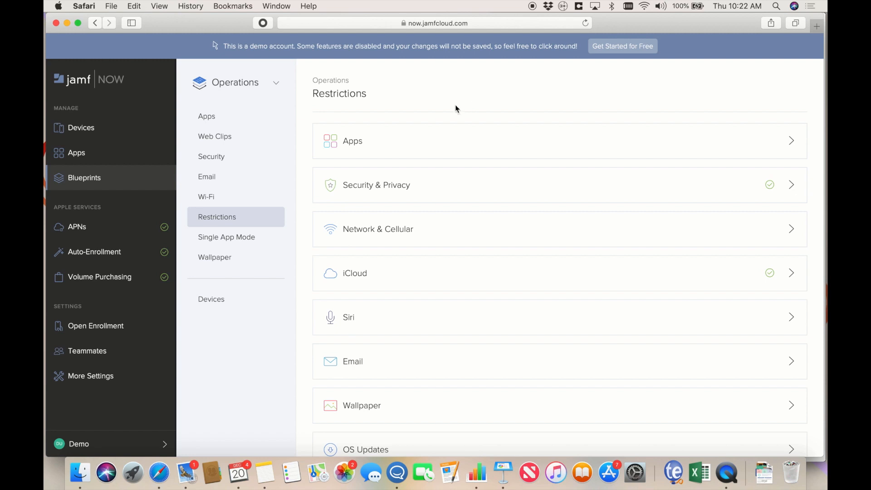
- Under Apps restrictions, disable installing apps on the device and deleting apps
{"action": "left_click", "coordinate": [445, 142]}
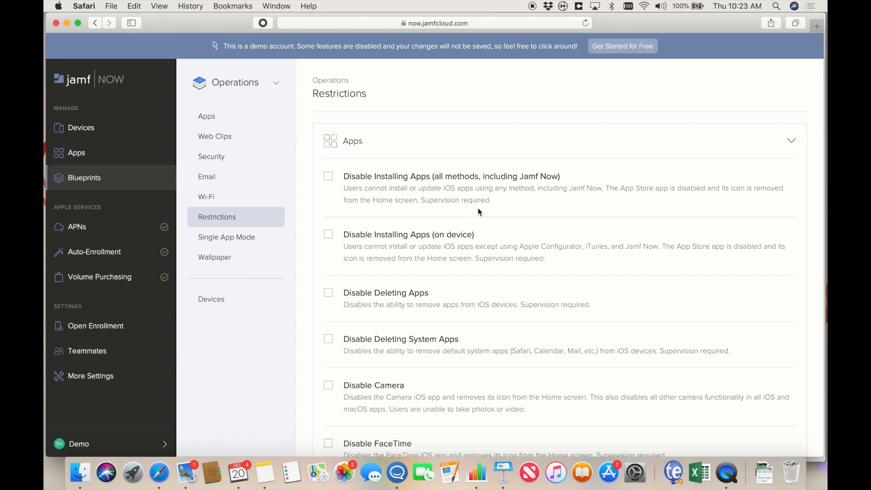
{"action": "scroll", "coordinate": [471, 211], "scroll_direction": "down", "scroll_amount": 3}
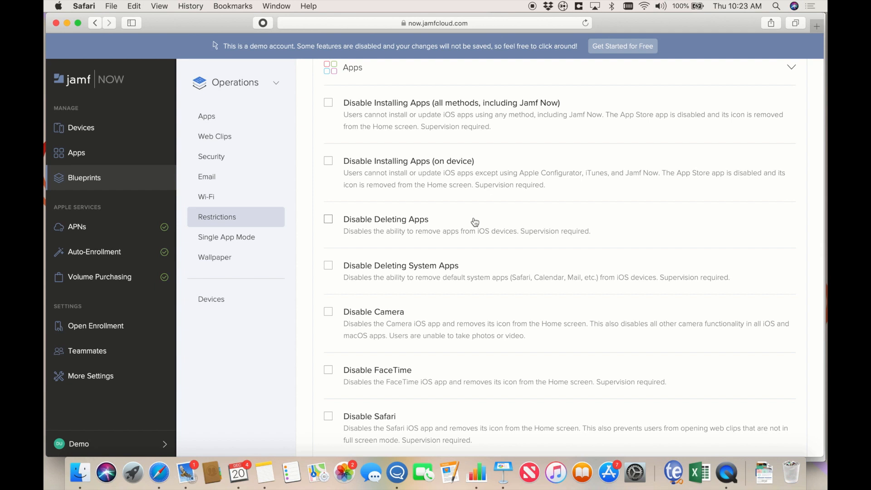
{"action": "left_click", "coordinate": [328, 161]}
{"action": "scroll", "coordinate": [462, 215], "scroll_direction": "down", "scroll_amount": 1}
{"action": "left_click", "coordinate": [328, 211]}
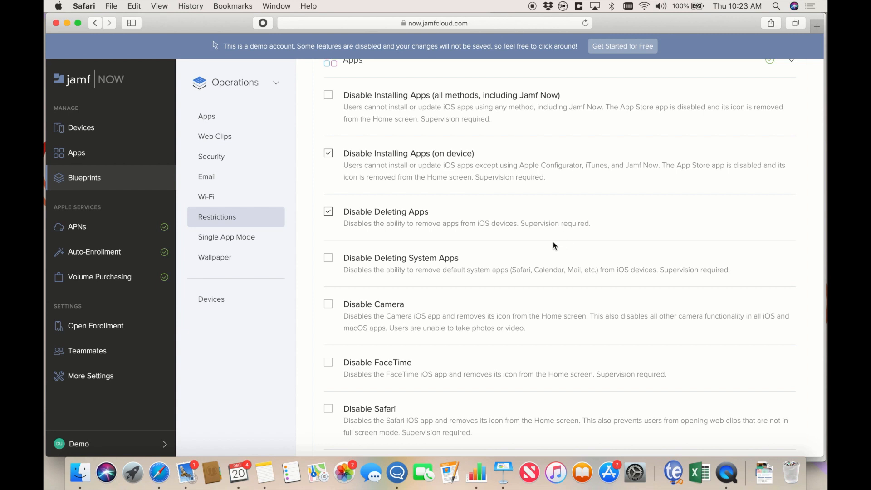
- Disable the camera and Safari, then expand the Security & Privacy restrictions
{"action": "scroll", "coordinate": [551, 228], "scroll_direction": "down", "scroll_amount": 5}
{"action": "scroll", "coordinate": [554, 246], "scroll_direction": "down", "scroll_amount": 3}
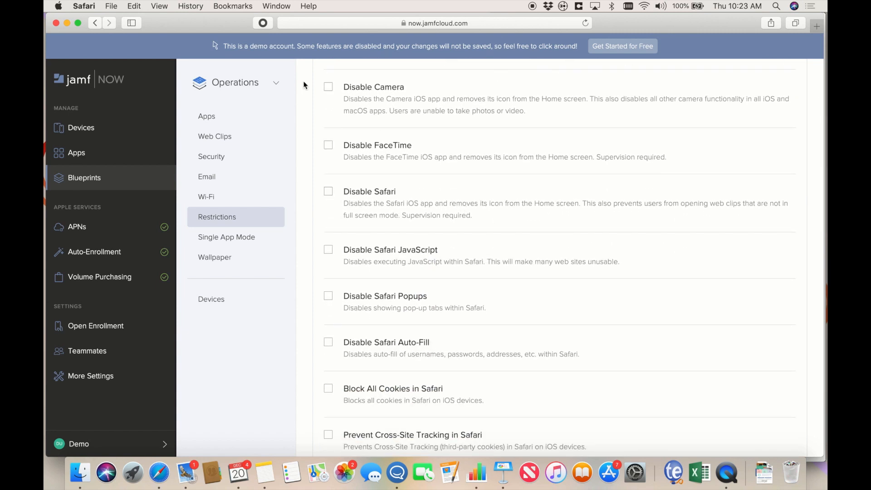
{"action": "left_click", "coordinate": [330, 92]}
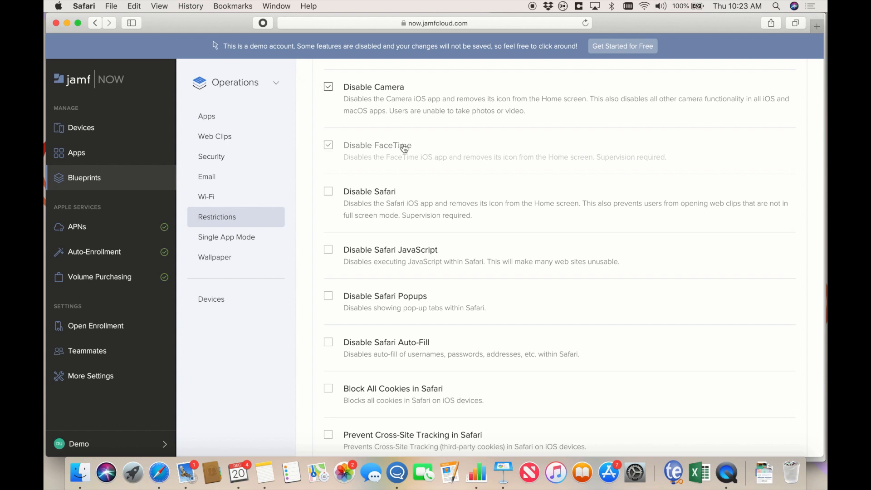
{"action": "scroll", "coordinate": [438, 162], "scroll_direction": "down", "scroll_amount": 3}
{"action": "left_click", "coordinate": [328, 114]}
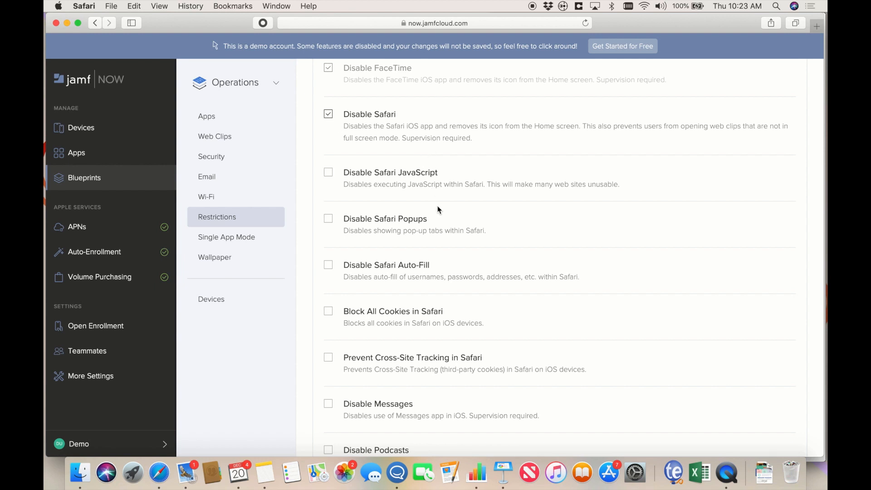
{"action": "scroll", "coordinate": [439, 209], "scroll_direction": "down", "scroll_amount": 8}
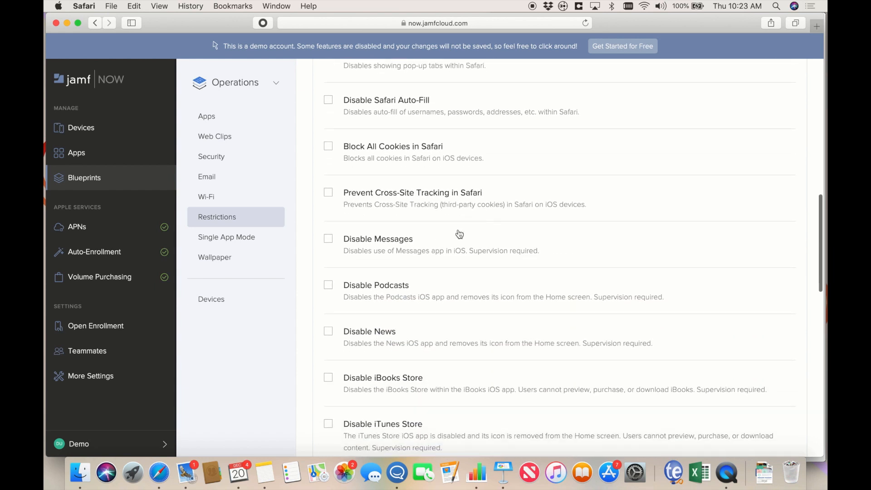
{"action": "scroll", "coordinate": [459, 233], "scroll_direction": "down", "scroll_amount": 4}
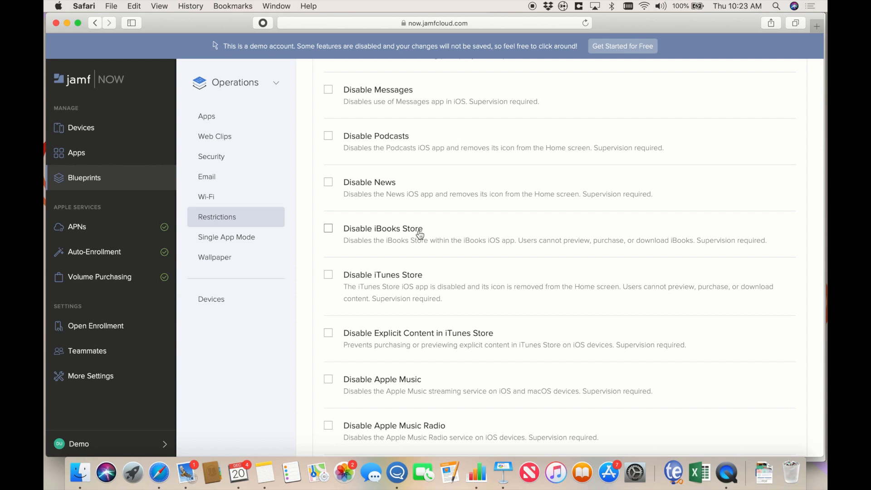
{"action": "scroll", "coordinate": [439, 211], "scroll_direction": "down", "scroll_amount": 10}
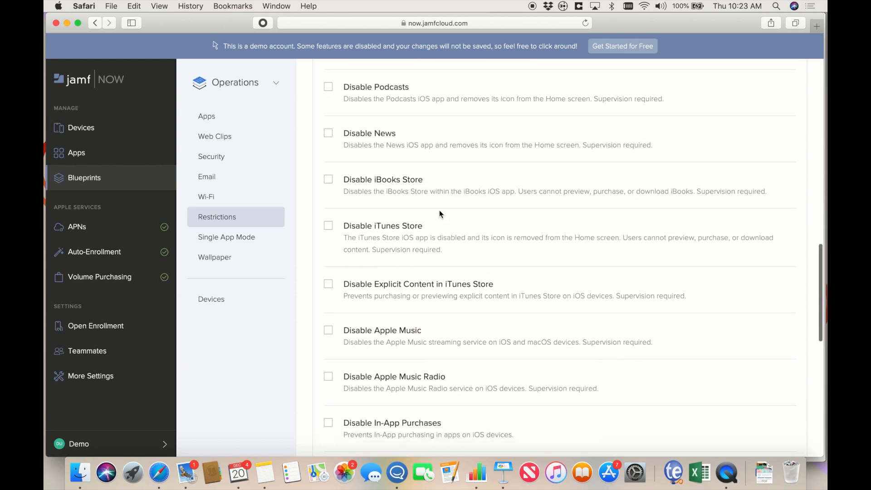
{"action": "scroll", "coordinate": [439, 213], "scroll_direction": "down", "scroll_amount": 7}
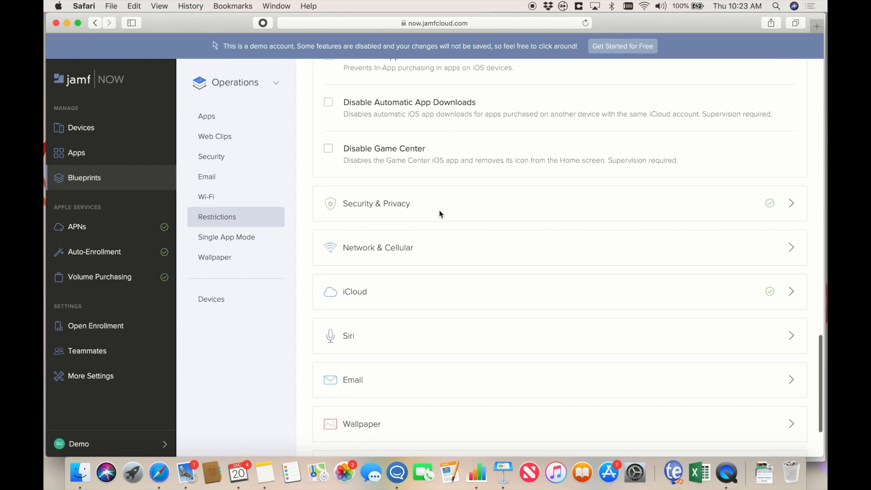
{"action": "left_click", "coordinate": [398, 148]}
- Block screenshots and prevent passcode changes in the Security & Privacy restrictions
{"action": "scroll", "coordinate": [429, 227], "scroll_direction": "down", "scroll_amount": 3}
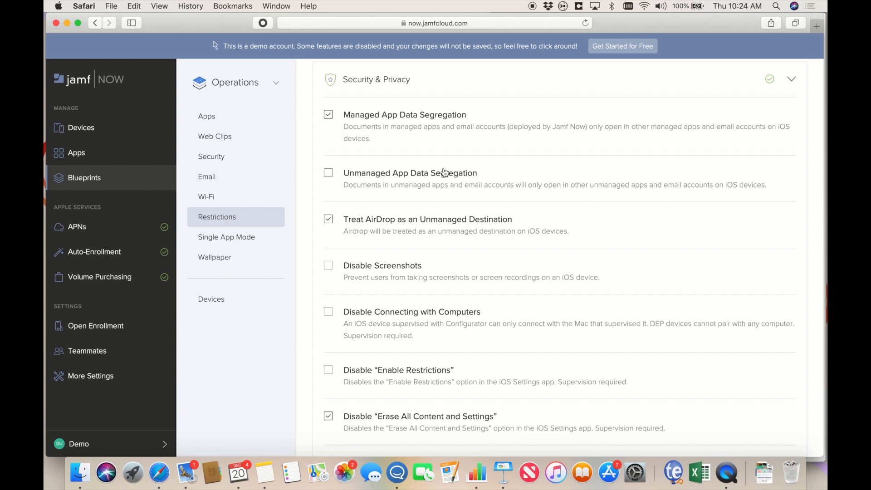
{"action": "scroll", "coordinate": [444, 172], "scroll_direction": "down", "scroll_amount": 5}
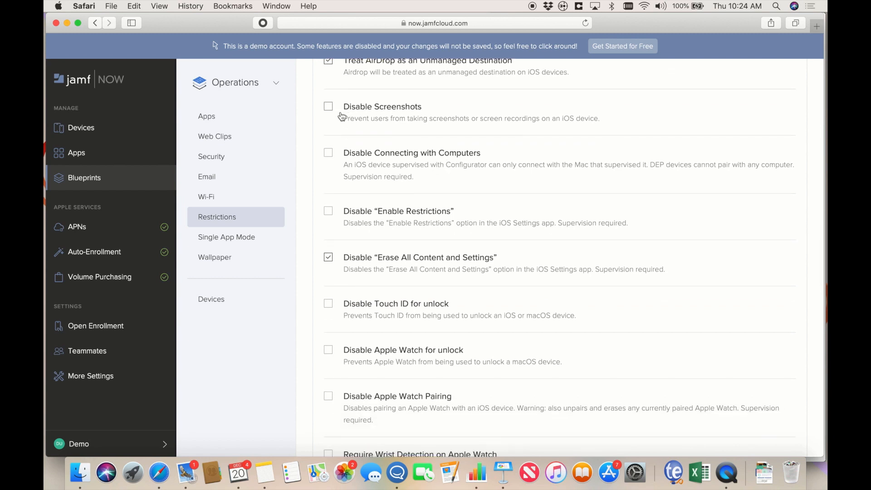
{"action": "left_click", "coordinate": [328, 106]}
{"action": "scroll", "coordinate": [462, 181], "scroll_direction": "down", "scroll_amount": 3}
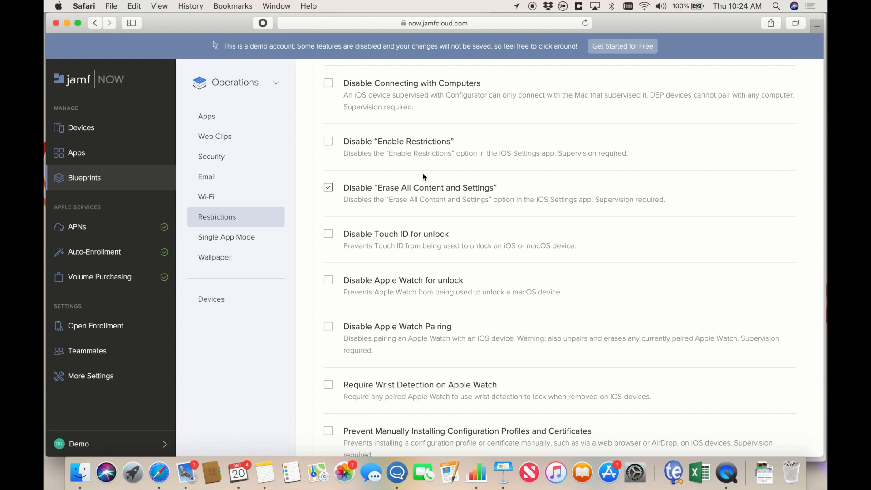
{"action": "scroll", "coordinate": [480, 249], "scroll_direction": "down", "scroll_amount": 2}
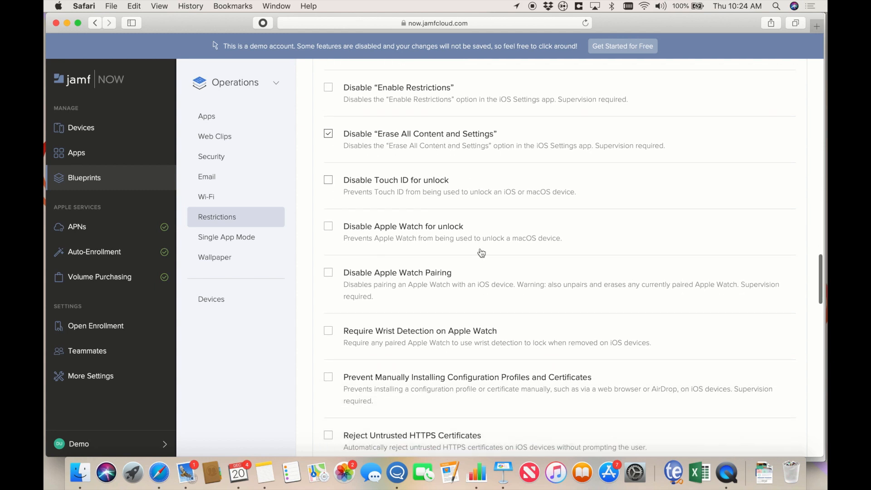
{"action": "scroll", "coordinate": [480, 245], "scroll_direction": "down", "scroll_amount": 4}
{"action": "scroll", "coordinate": [480, 244], "scroll_direction": "down", "scroll_amount": 5}
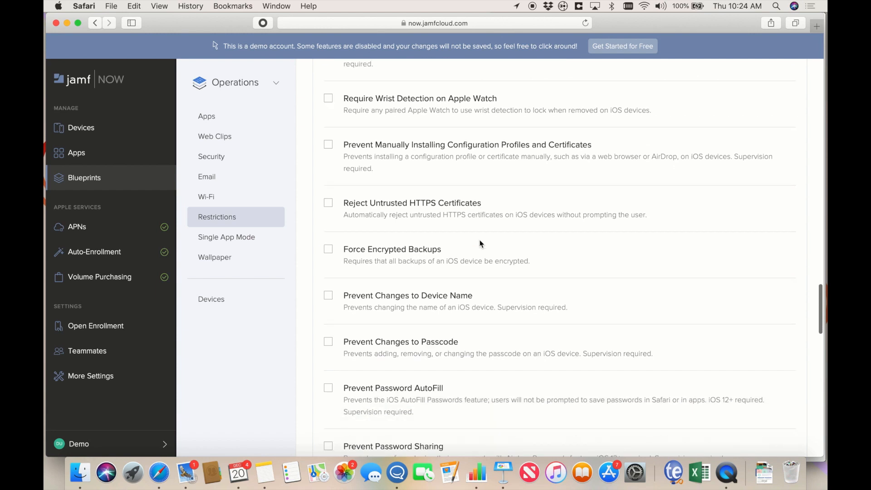
{"action": "scroll", "coordinate": [479, 244], "scroll_direction": "down", "scroll_amount": 1}
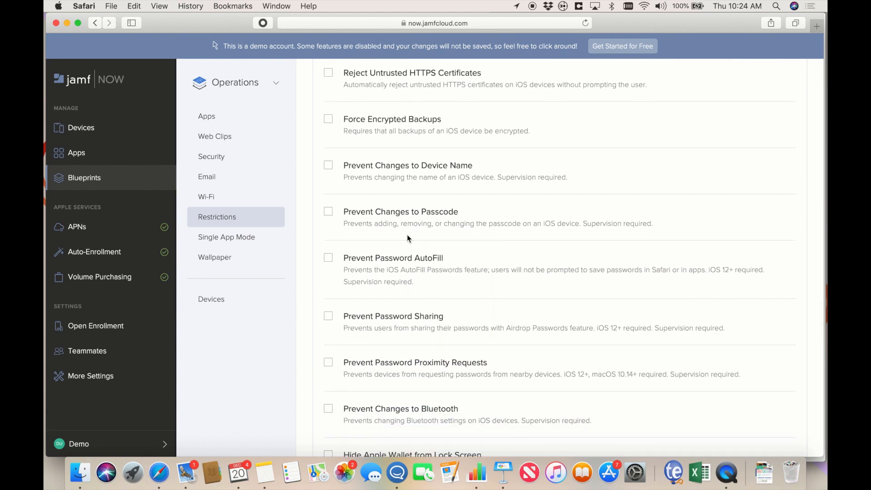
{"action": "left_click", "coordinate": [328, 211]}
- Expand the Network & Cellular restriction options
{"action": "scroll", "coordinate": [516, 294], "scroll_direction": "down", "scroll_amount": 7}
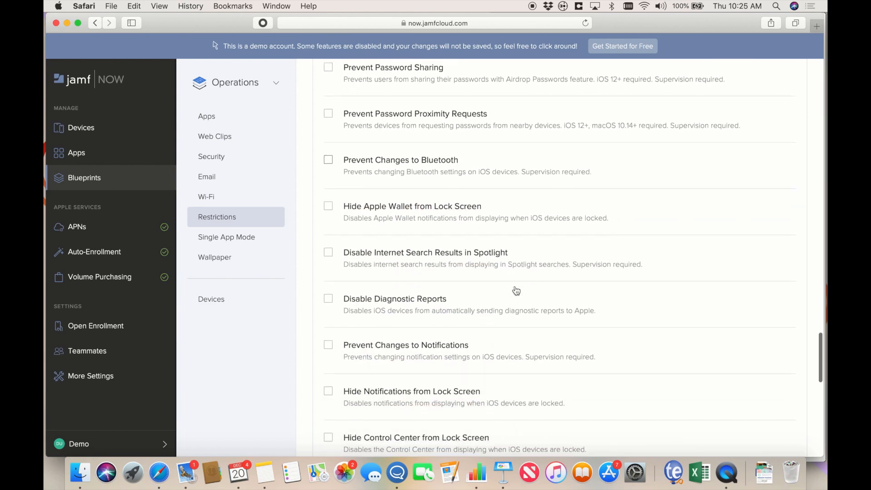
{"action": "scroll", "coordinate": [516, 290], "scroll_direction": "down", "scroll_amount": 9}
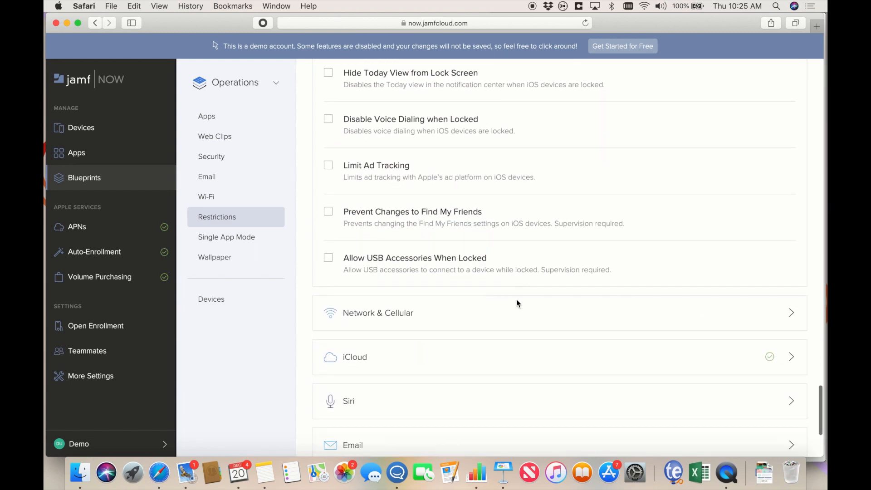
{"action": "left_click", "coordinate": [436, 229]}
- Expand the iCloud restrictions and turn on Disable iCloud Documents Sync
{"action": "scroll", "coordinate": [546, 277], "scroll_direction": "down", "scroll_amount": 2}
{"action": "scroll", "coordinate": [547, 277], "scroll_direction": "down", "scroll_amount": 1}
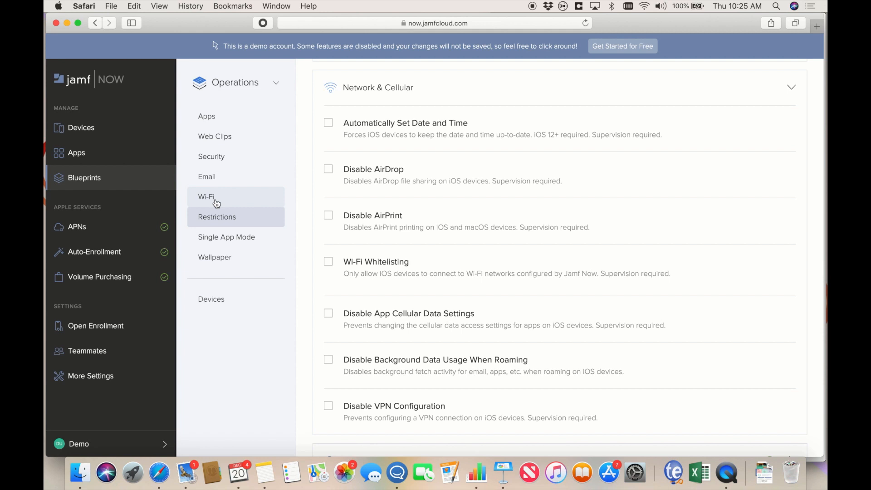
{"action": "scroll", "coordinate": [426, 271], "scroll_direction": "down", "scroll_amount": 3}
{"action": "scroll", "coordinate": [425, 271], "scroll_direction": "down", "scroll_amount": 5}
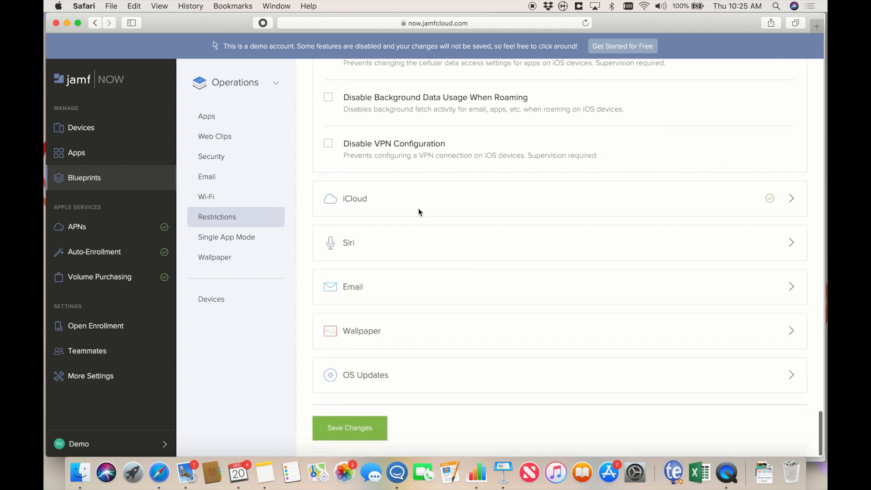
{"action": "left_click", "coordinate": [369, 207]}
{"action": "scroll", "coordinate": [538, 301], "scroll_direction": "down", "scroll_amount": 2}
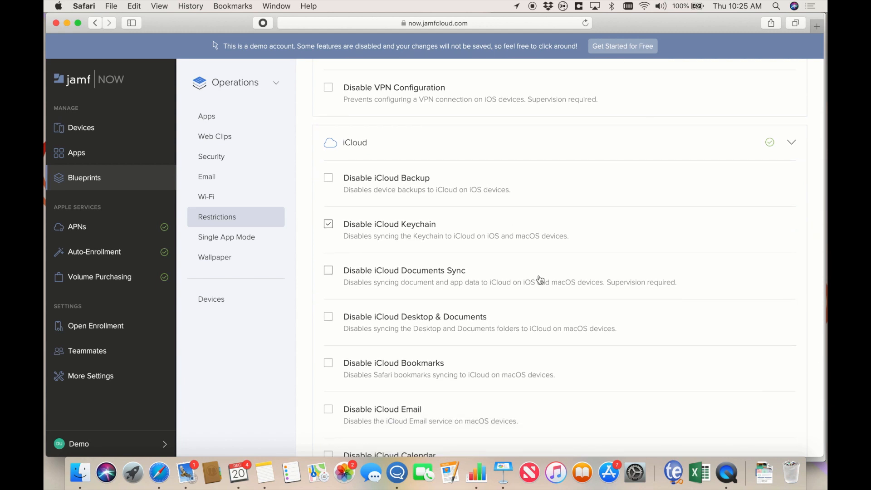
{"action": "scroll", "coordinate": [539, 279], "scroll_direction": "down", "scroll_amount": 2}
{"action": "left_click", "coordinate": [329, 231]}
- Expand the Email restriction options
{"action": "scroll", "coordinate": [366, 286], "scroll_direction": "down", "scroll_amount": 2}
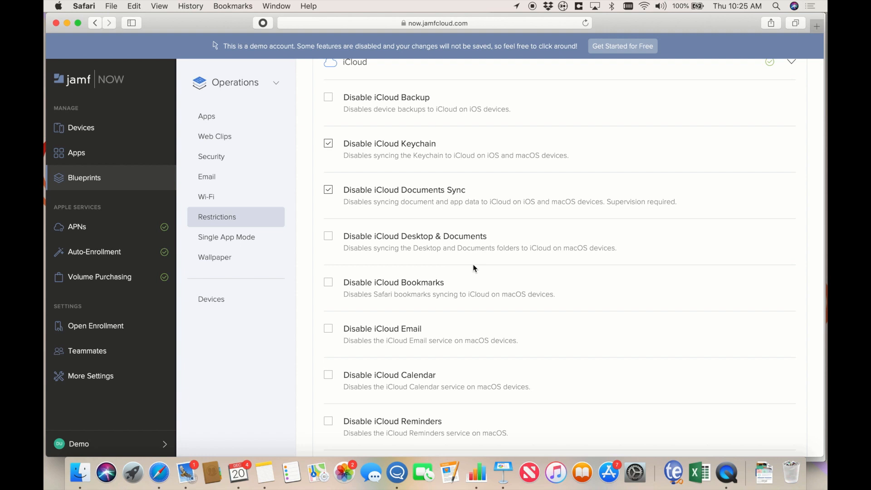
{"action": "scroll", "coordinate": [473, 269], "scroll_direction": "down", "scroll_amount": 8}
{"action": "scroll", "coordinate": [473, 267], "scroll_direction": "down", "scroll_amount": 12}
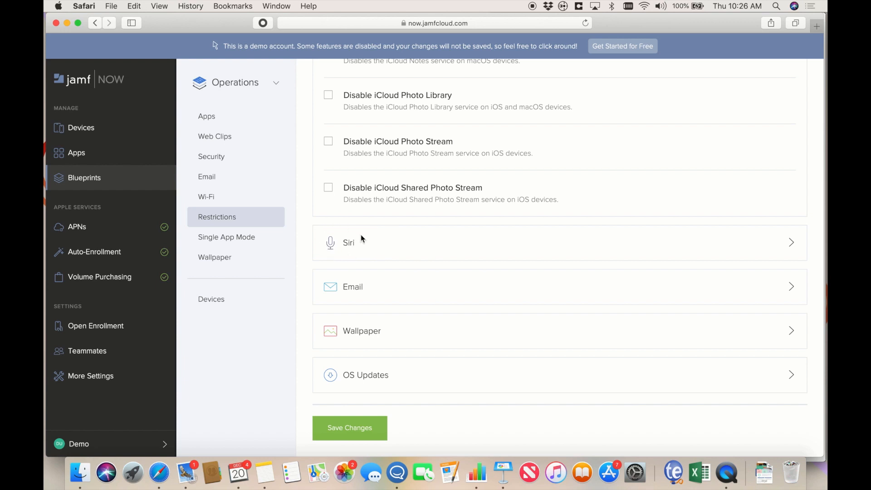
{"action": "left_click", "coordinate": [367, 291]}
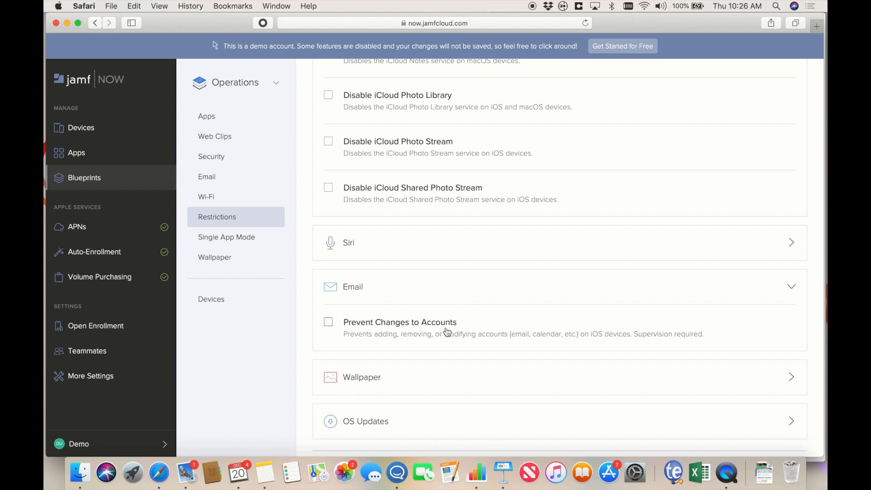
- Turn on Prevent Changes to Accounts and expand the Wallpaper restrictions
{"action": "left_click", "coordinate": [330, 323]}
{"action": "scroll", "coordinate": [449, 349], "scroll_direction": "down", "scroll_amount": 2}
{"action": "left_click", "coordinate": [380, 331]}
{"action": "scroll", "coordinate": [429, 357], "scroll_direction": "down", "scroll_amount": 2}
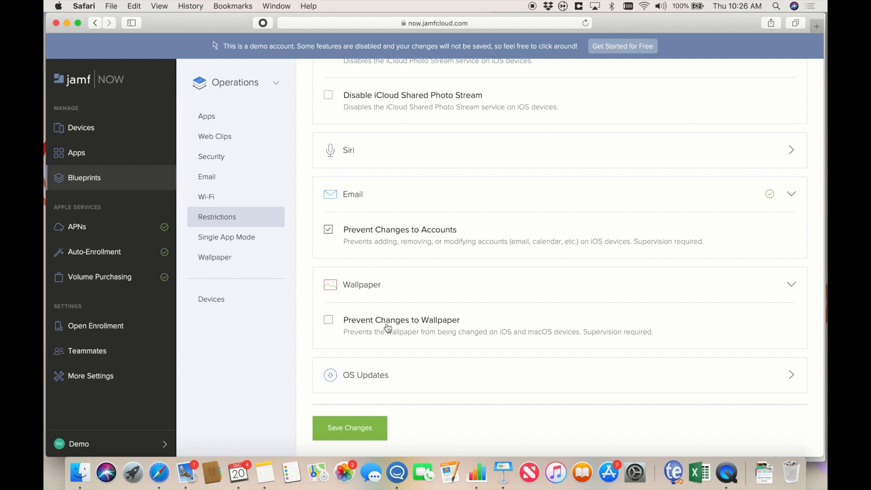
- Enable Delay OS Updates with a 30-day delay
{"action": "left_click", "coordinate": [366, 379]}
{"action": "left_click", "coordinate": [328, 358]}
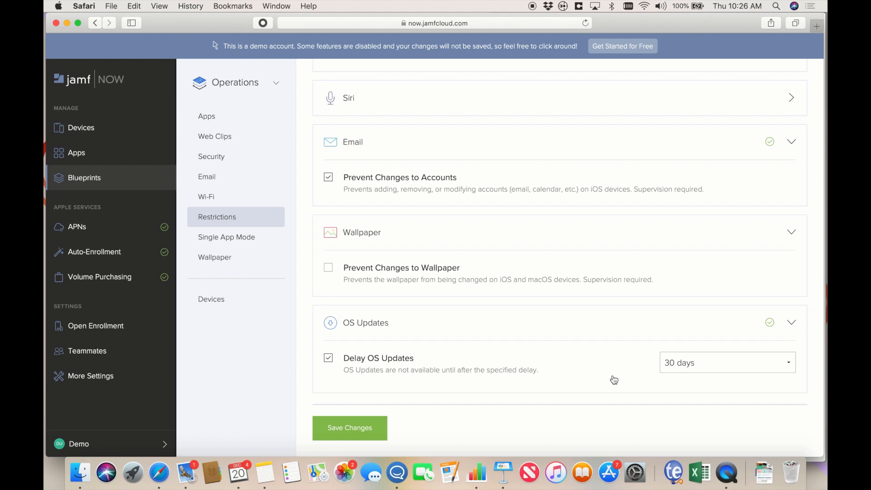
{"action": "left_click", "coordinate": [715, 363]}
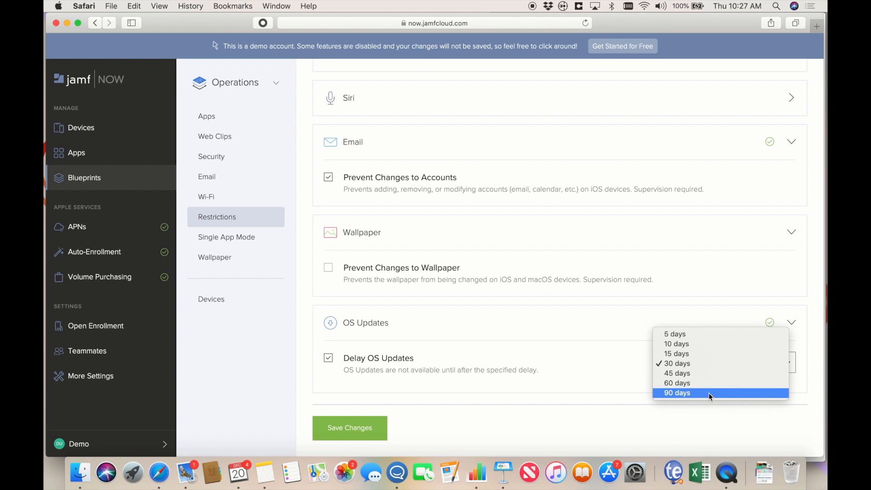
{"action": "left_click", "coordinate": [611, 419]}
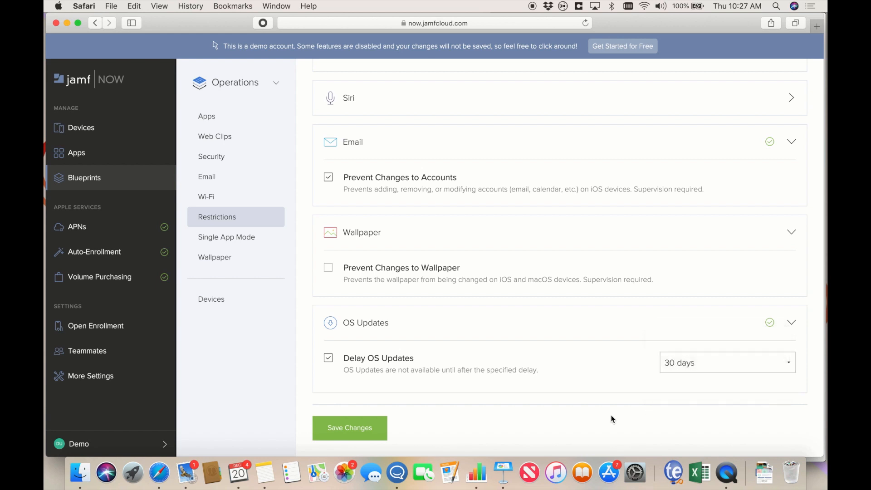
{"action": "left_click", "coordinate": [263, 241]}
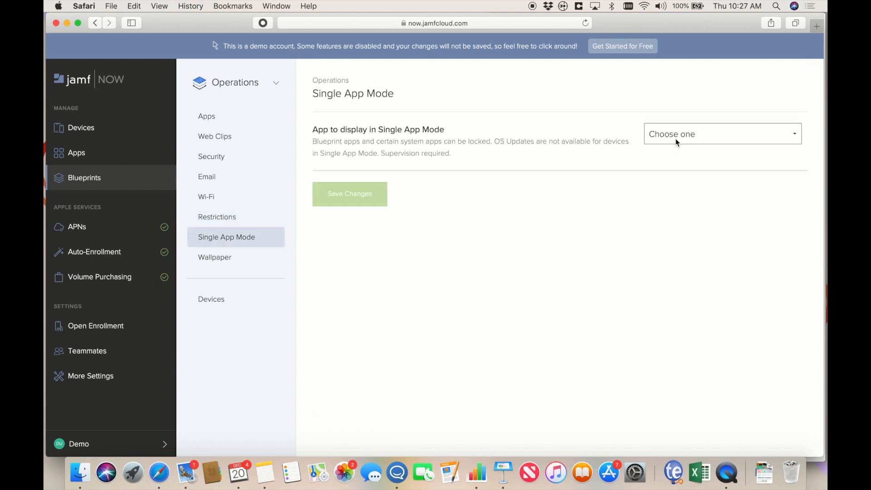
- Set Single App Mode to Box for iPhone and iPad, disable volume buttons, return to Blueprints
{"action": "left_click", "coordinate": [676, 138]}
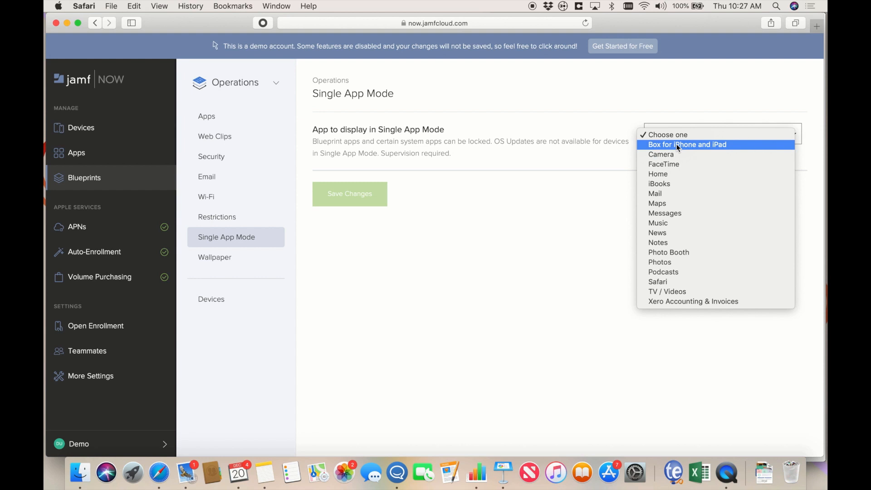
{"action": "left_click", "coordinate": [676, 145]}
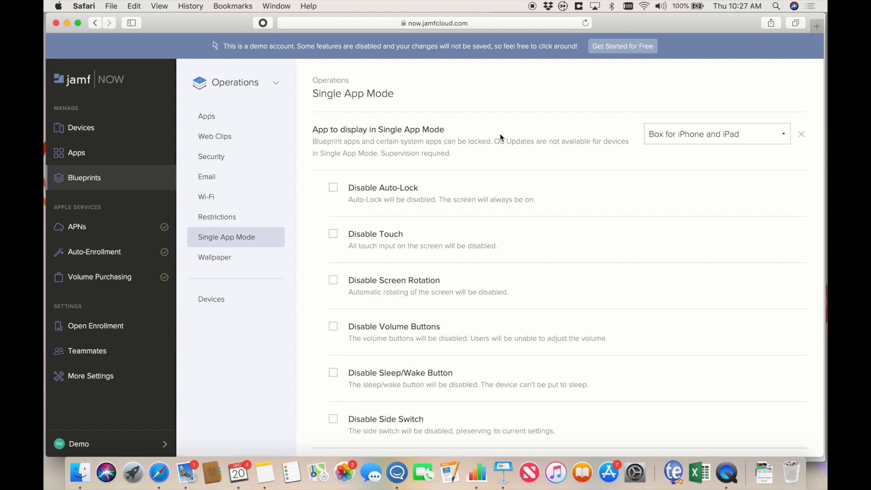
{"action": "scroll", "coordinate": [488, 226], "scroll_direction": "down", "scroll_amount": 2}
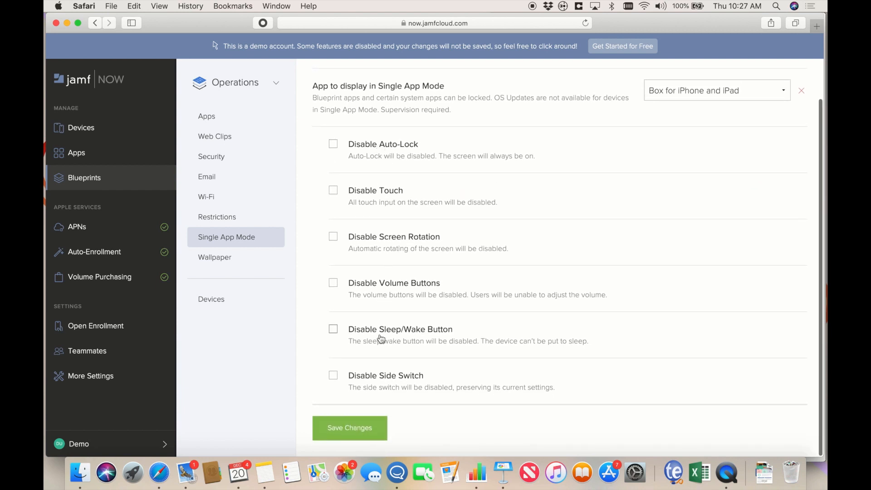
{"action": "left_click", "coordinate": [382, 285]}
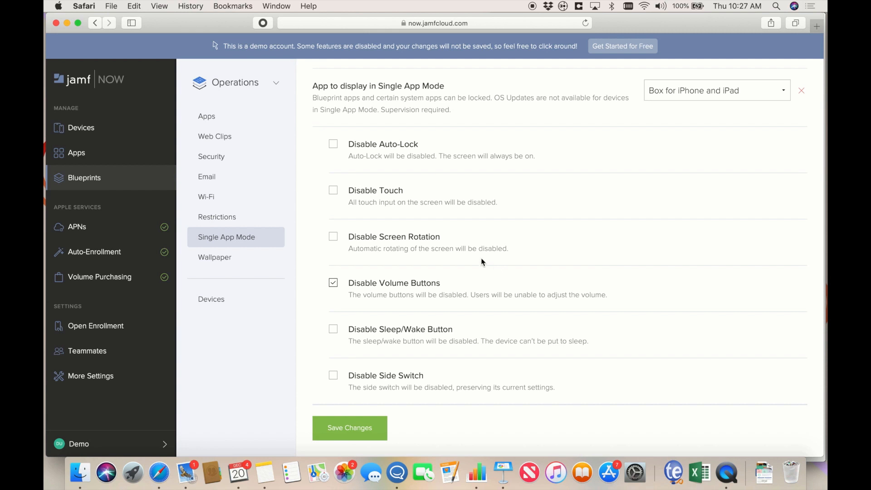
{"action": "left_click", "coordinate": [146, 185]}
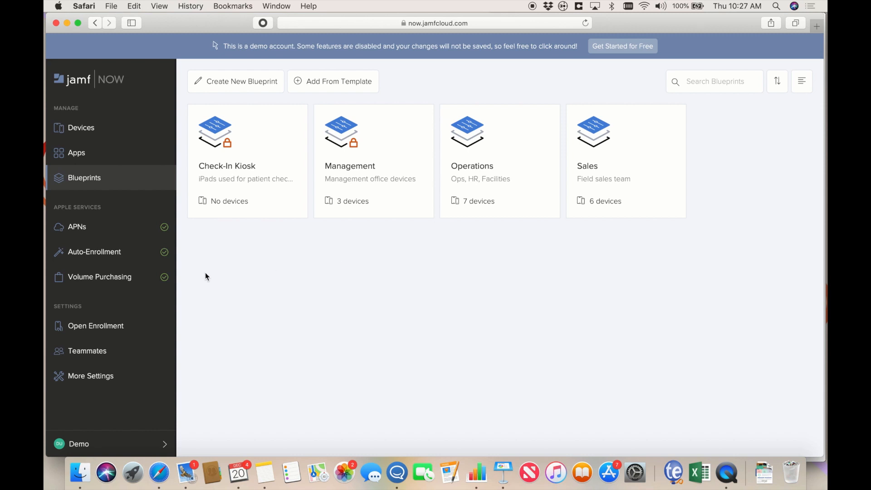
{"action": "left_click", "coordinate": [107, 326]}
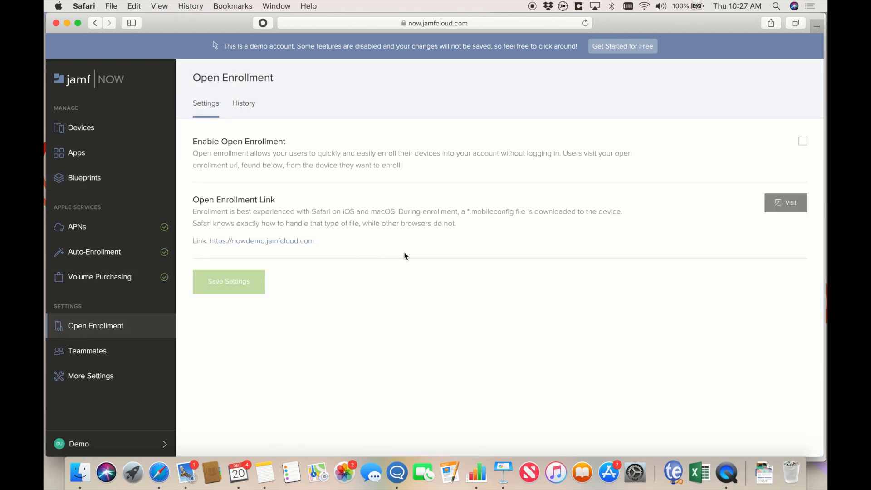
{"action": "left_click", "coordinate": [803, 142]}
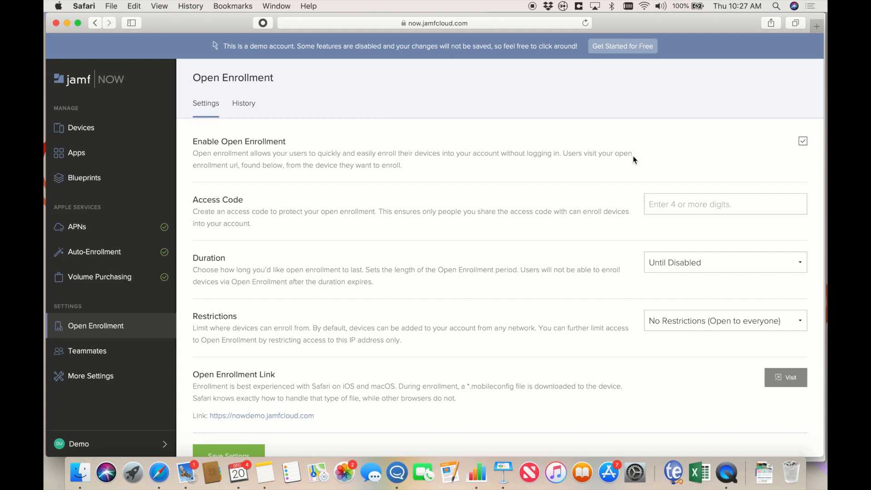
{"action": "left_click", "coordinate": [692, 200]}
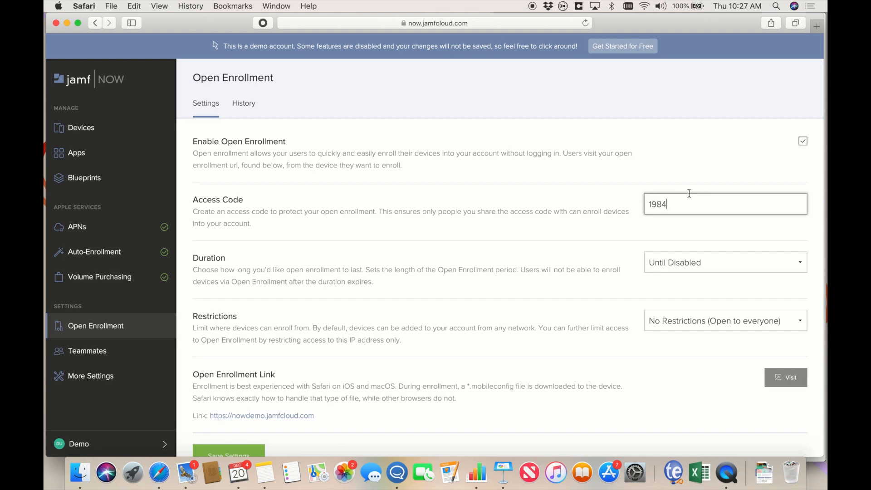
- Select the Open Enrollment link address and start a new Safari tab
{"action": "scroll", "coordinate": [597, 222], "scroll_direction": "down", "scroll_amount": 2}
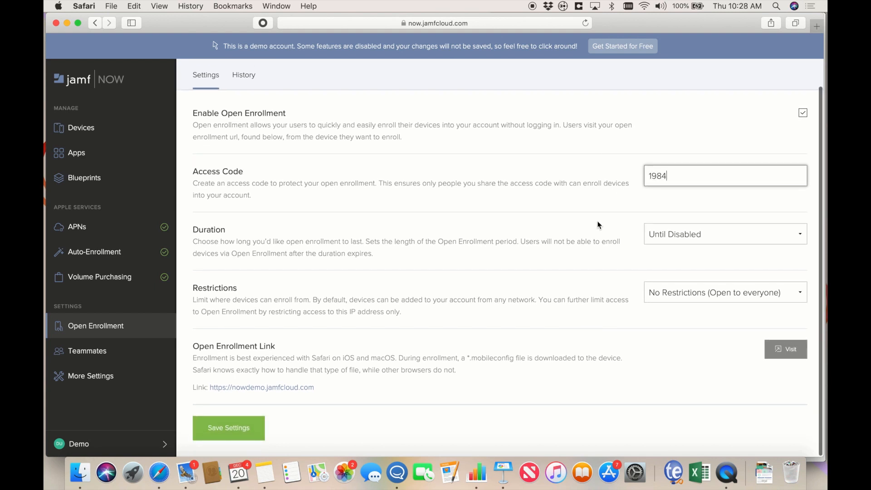
{"action": "left_click_drag", "start_coordinate": [320, 388], "coordinate": [222, 388]}
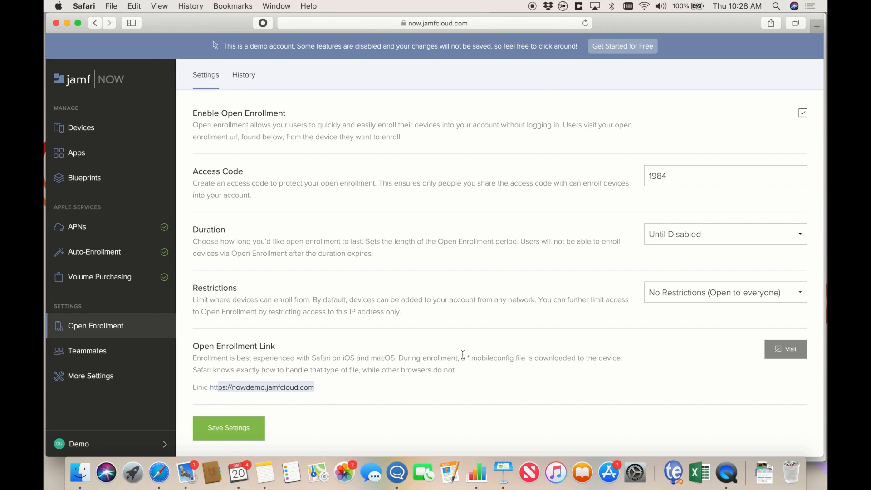
{"action": "key", "text": "super+t"}
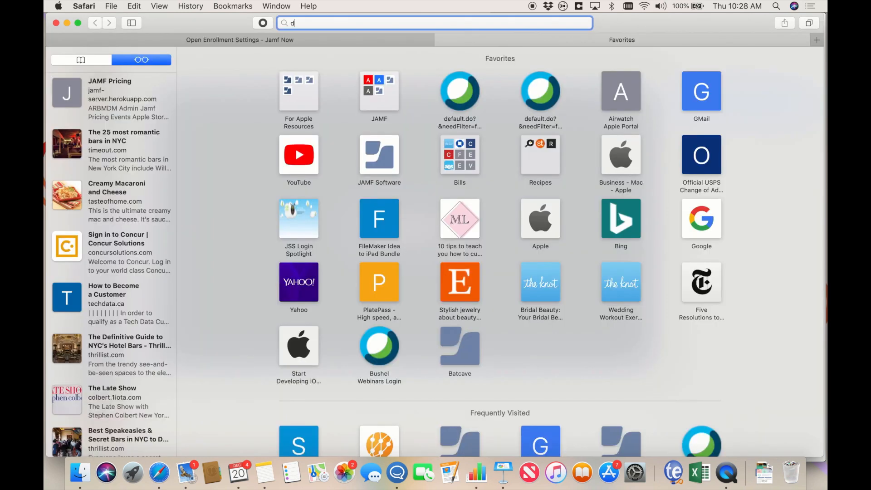
{"action": "key", "text": "Return"}
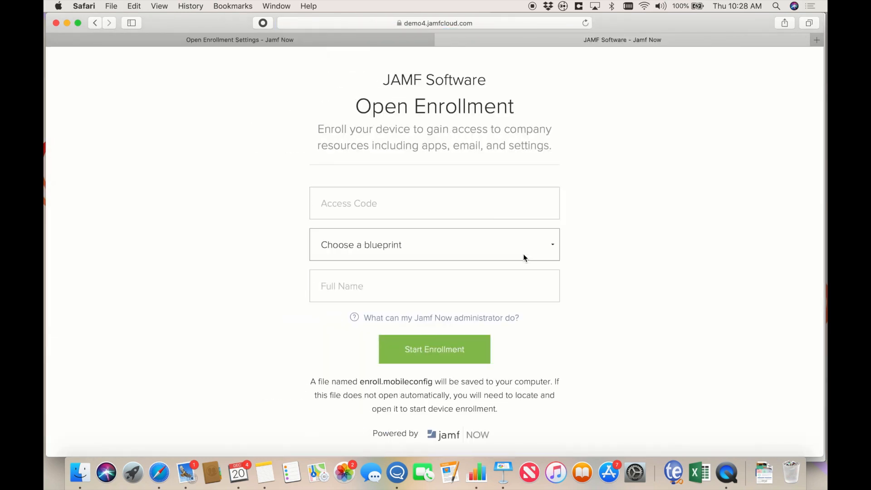
{"action": "left_click", "coordinate": [433, 207]}
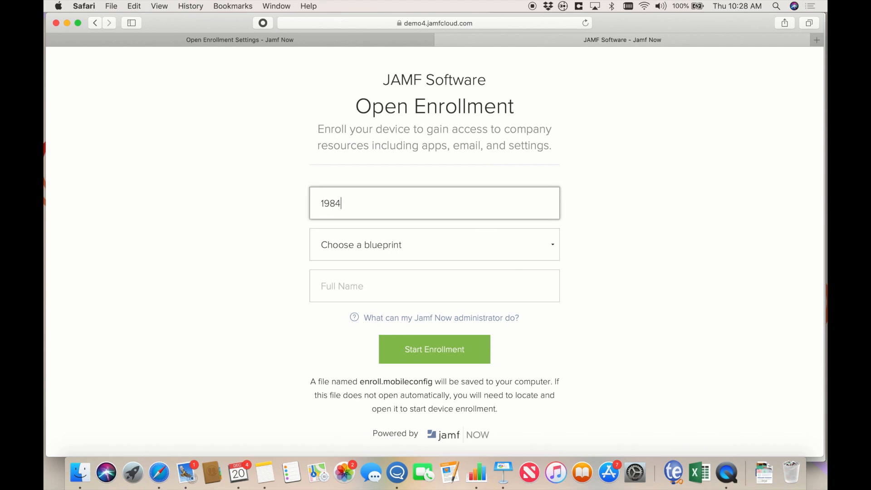
{"action": "left_click", "coordinate": [461, 245]}
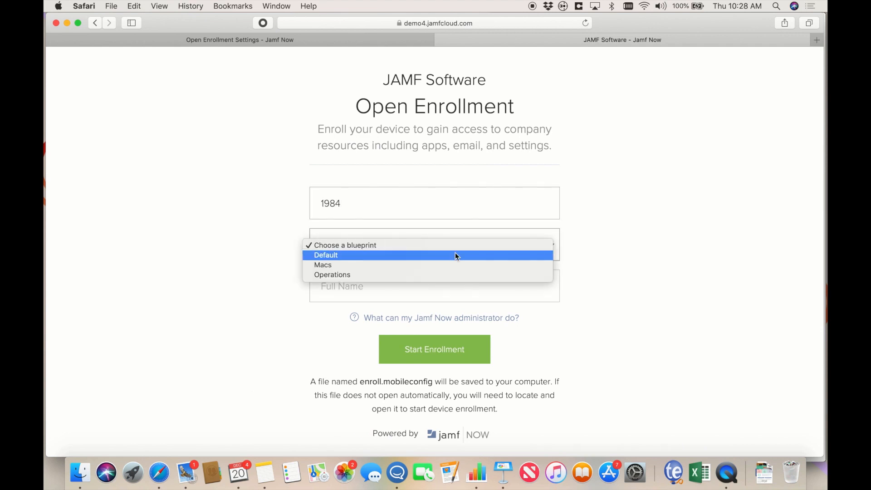
{"action": "left_click", "coordinate": [452, 256]}
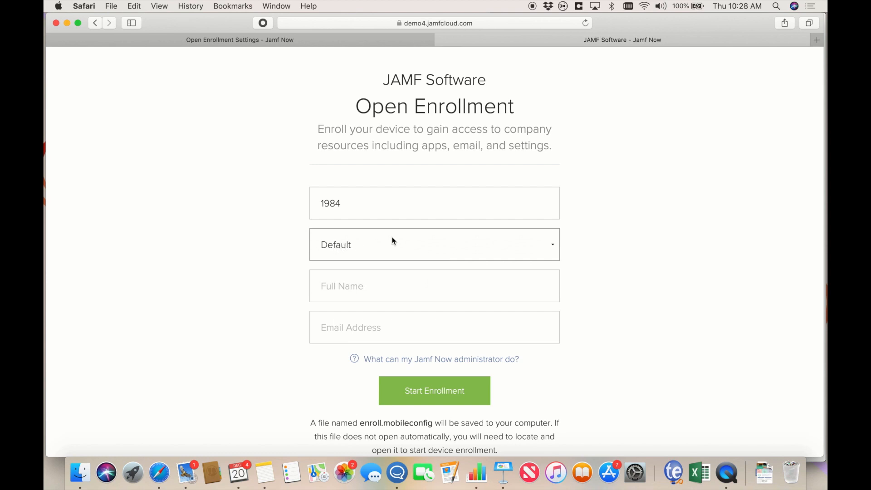
- Fill in the enrollee's e-mail address and full name
{"action": "left_click", "coordinate": [354, 324]}
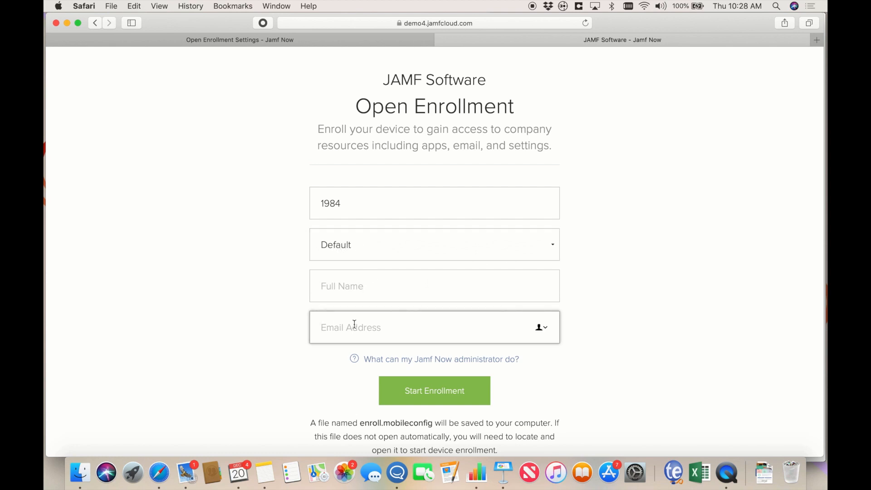
{"action": "left_click", "coordinate": [336, 287]}
{"action": "type", "text": "Veronica"}
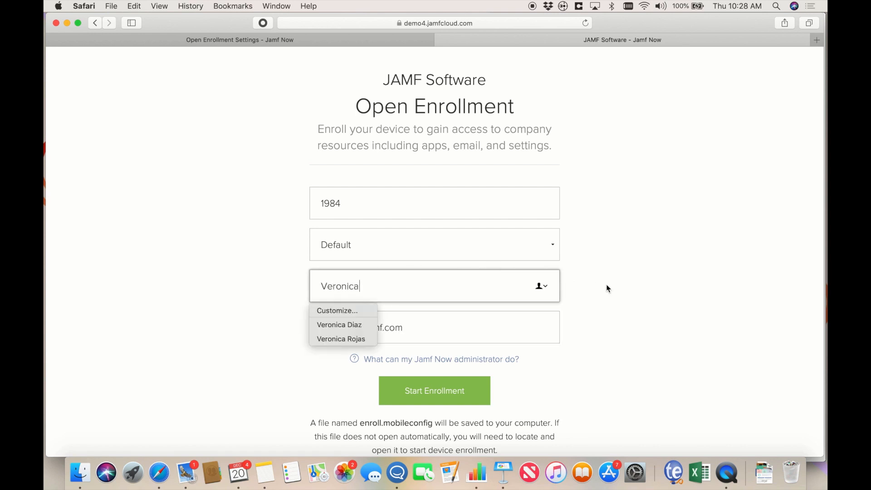
{"action": "left_click", "coordinate": [610, 292]}
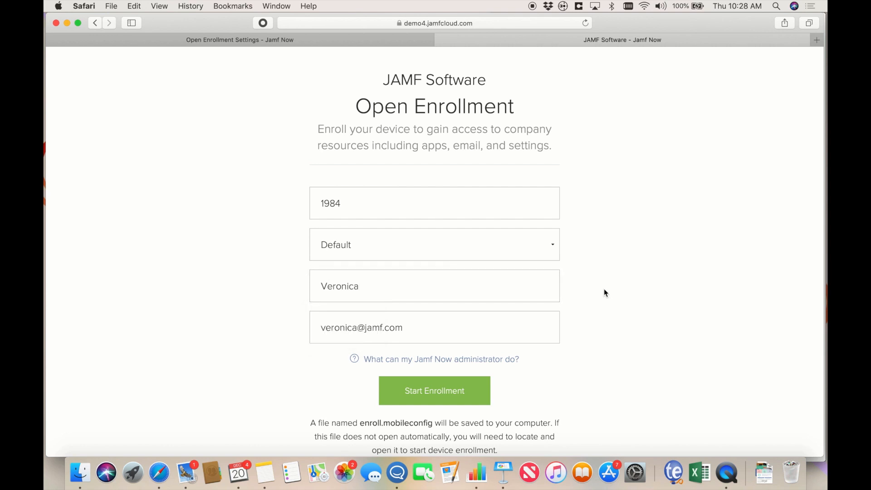
- Review the filled-in enrollment form, then switch back to the Open Enrollment settings tab
{"action": "scroll", "coordinate": [594, 317], "scroll_direction": "down", "scroll_amount": 3}
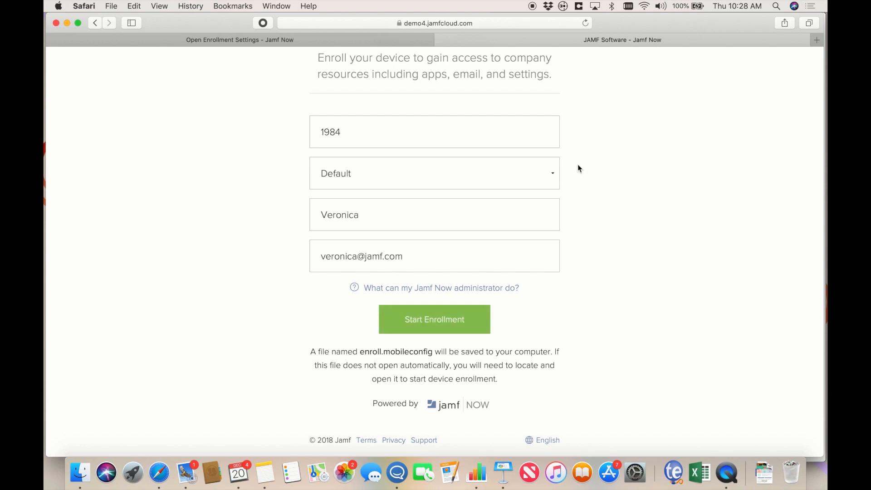
{"action": "scroll", "coordinate": [394, 77], "scroll_direction": "up", "scroll_amount": 3}
{"action": "left_click", "coordinate": [356, 40]}
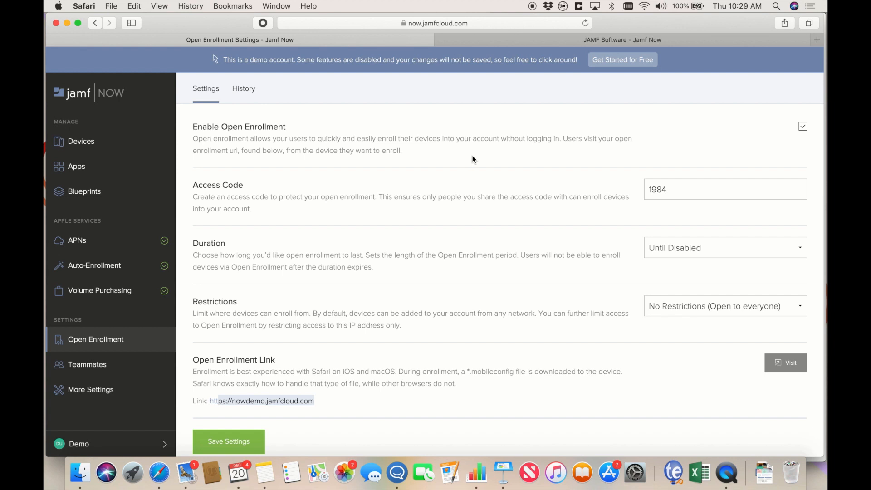
- Show the Auto-Enrollment device list and sync it
{"action": "left_click", "coordinate": [123, 273]}
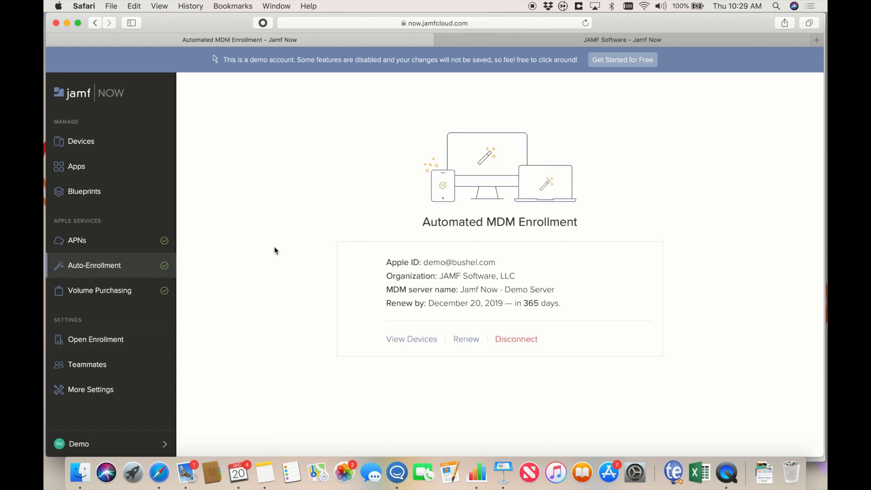
{"action": "left_click", "coordinate": [404, 339]}
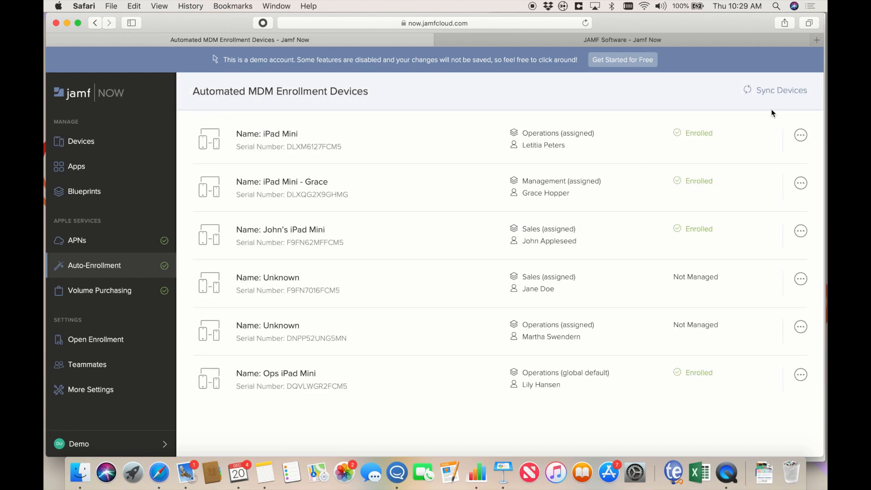
{"action": "left_click", "coordinate": [772, 96]}
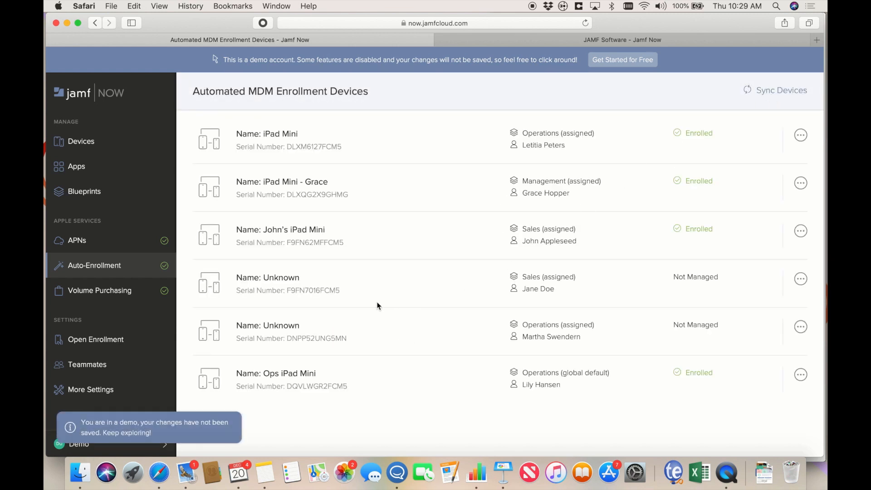
- Open and cancel Assign device and Assign blueprint for an unmanaged device, then bring up the mirrored iPad
{"action": "left_click", "coordinate": [799, 284]}
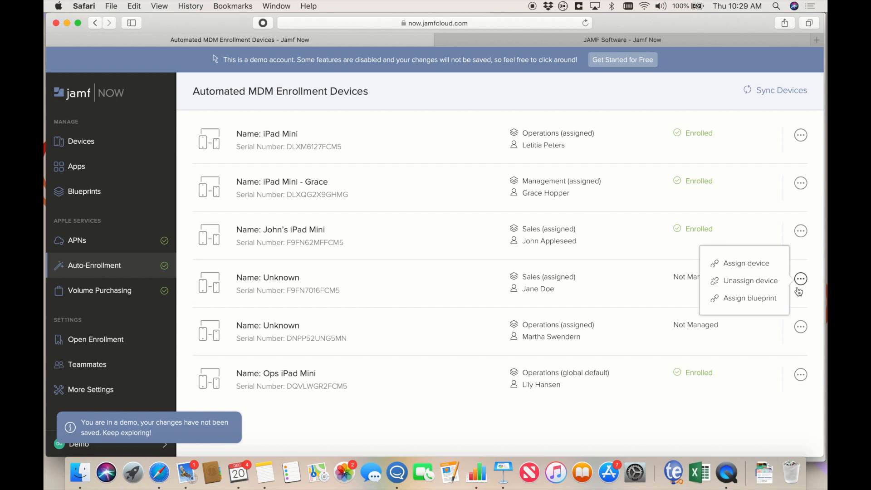
{"action": "left_click", "coordinate": [746, 268]}
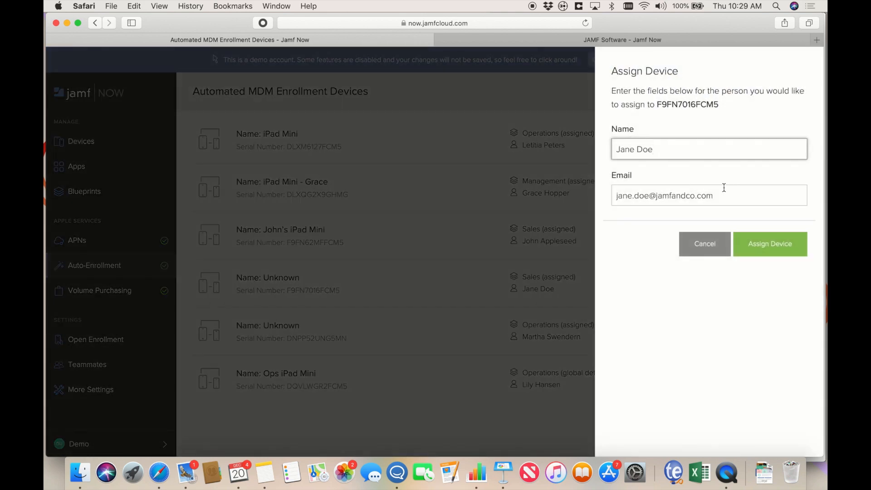
{"action": "left_click", "coordinate": [713, 243]}
{"action": "left_click", "coordinate": [800, 278]}
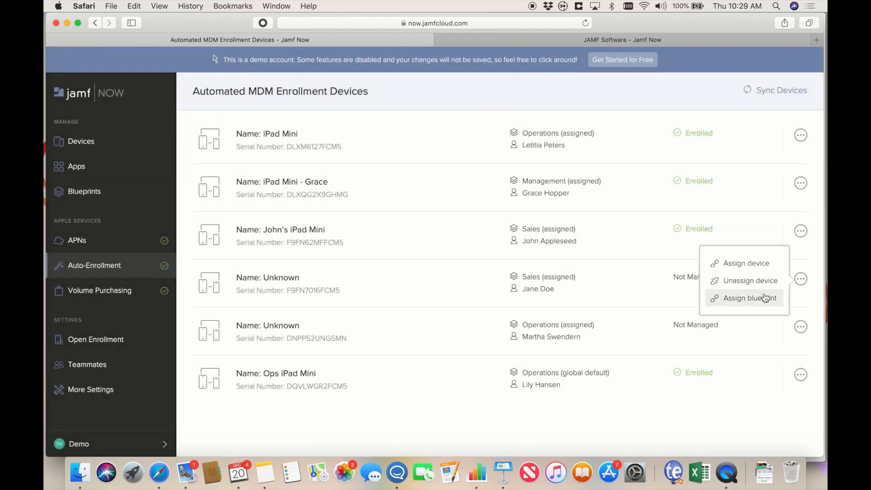
{"action": "left_click", "coordinate": [766, 298]}
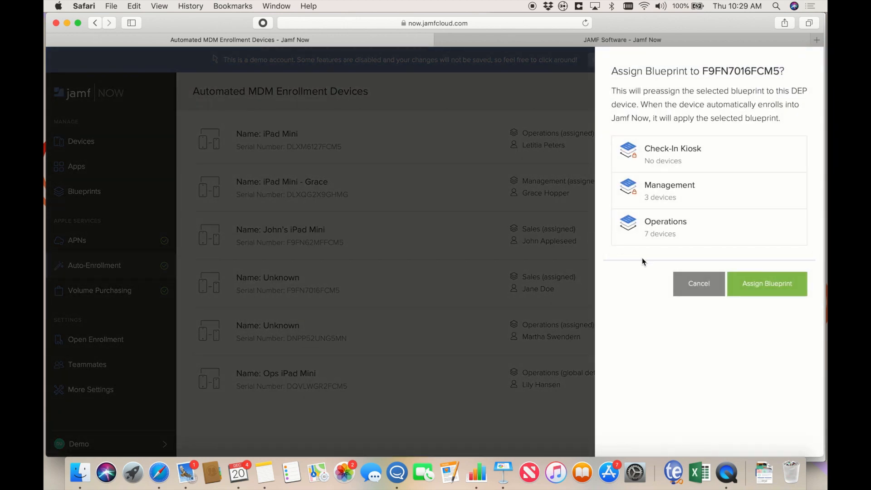
{"action": "left_click", "coordinate": [713, 286]}
{"action": "key", "text": "ctrl+Up"}
{"action": "left_click", "coordinate": [721, 295]}
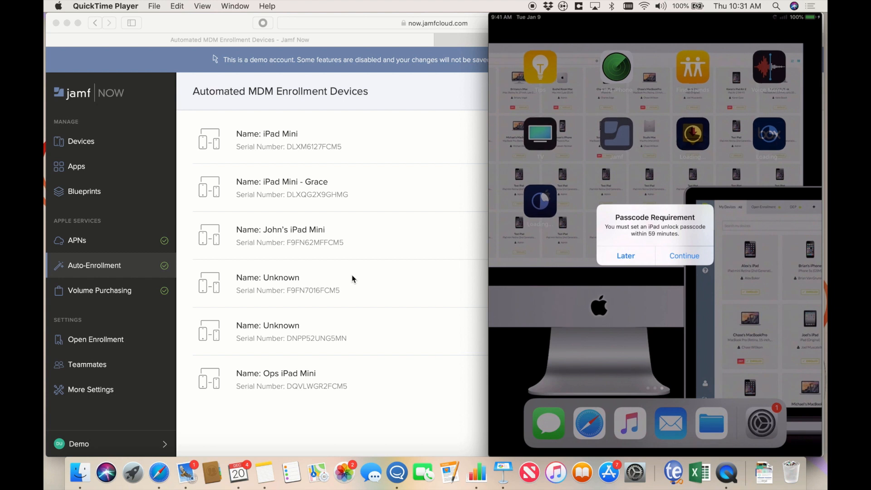
- Bring Safari's six-device auto-enrollment list back in front of the iPad mirror
{"action": "left_click", "coordinate": [353, 279]}
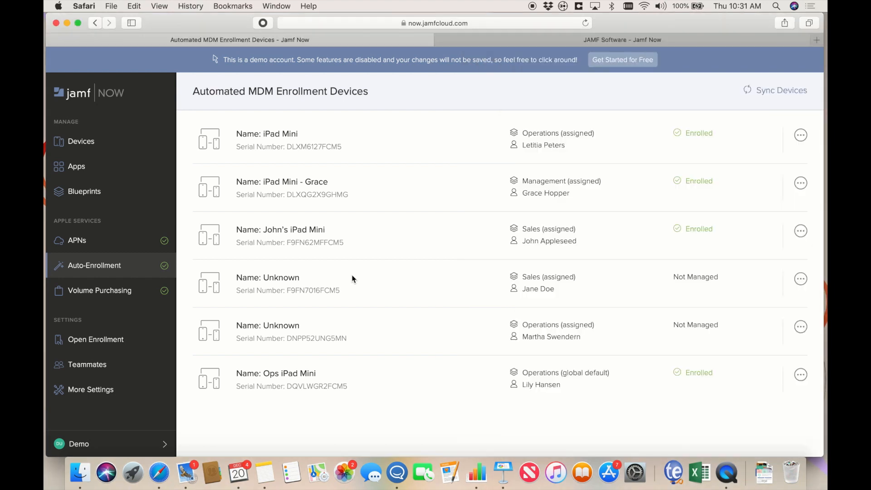
- Show the Devices page with cards like Accounting iPad, iPhone and iPod touch
{"action": "left_click", "coordinate": [74, 142]}
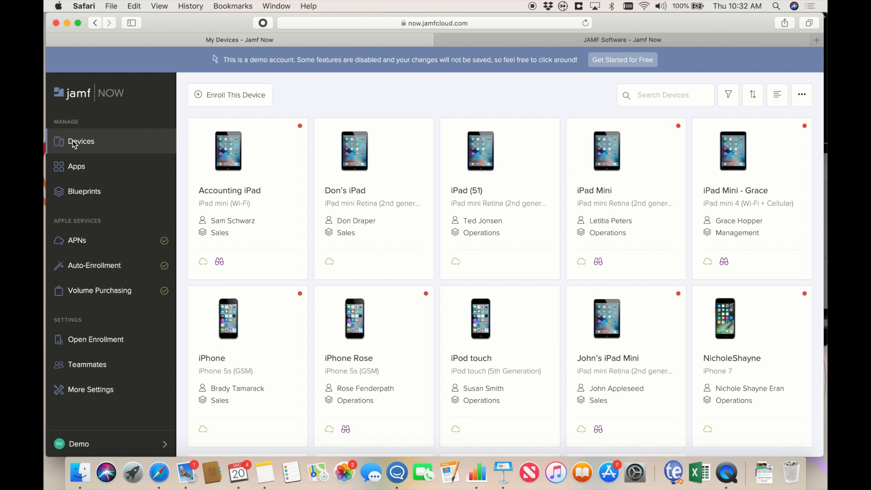
- Show the Upload Your App option under Apps' Add an App dialog
{"action": "left_click", "coordinate": [78, 172]}
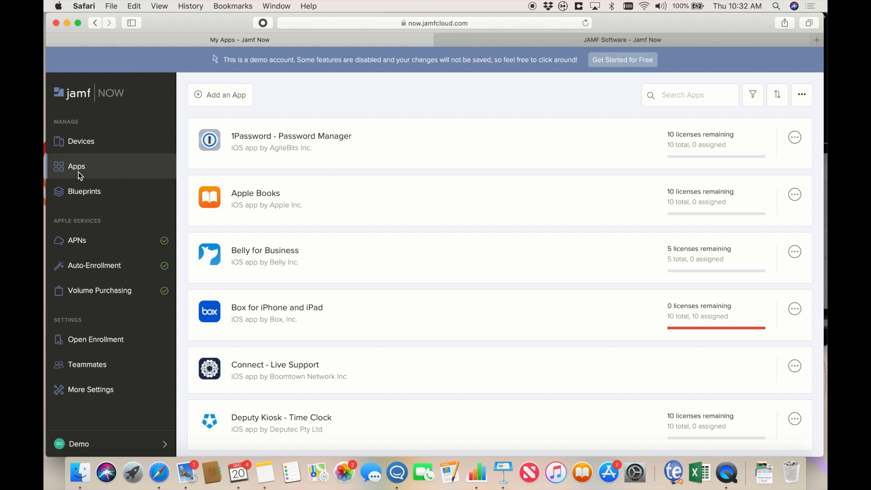
{"action": "left_click", "coordinate": [202, 104]}
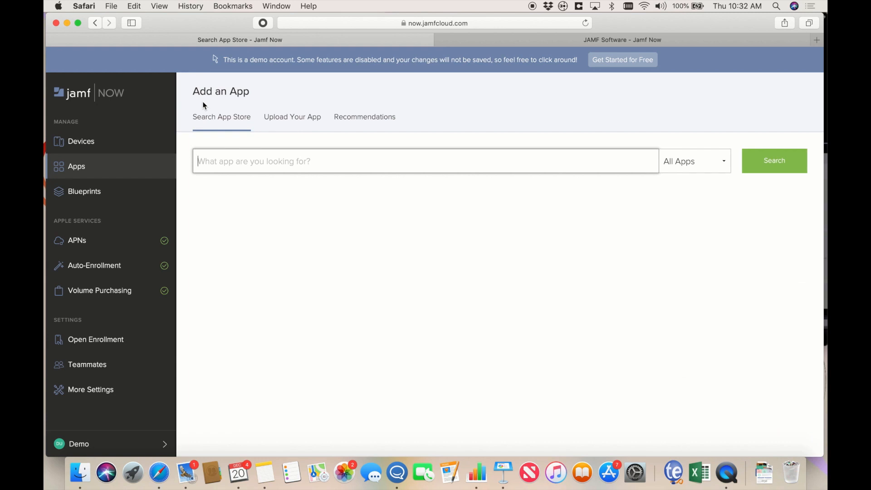
{"action": "left_click", "coordinate": [295, 117]}
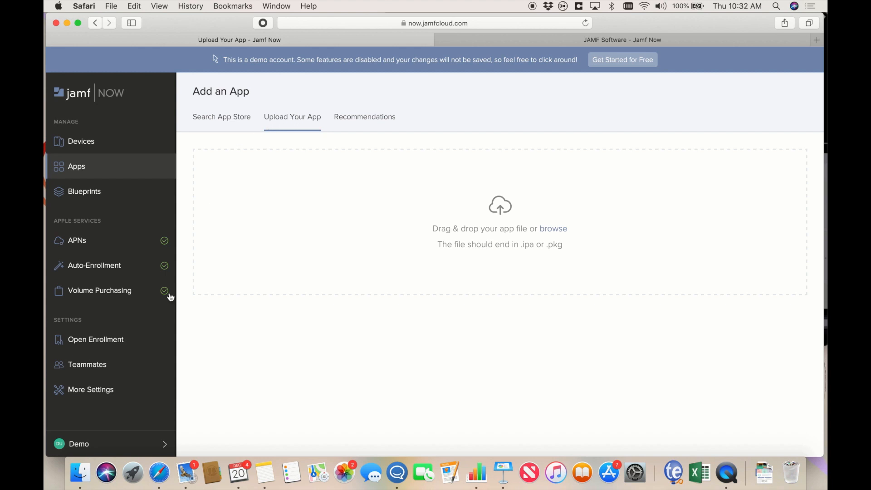
- Open the Account summary and highlight the Plus plan's $4.00 per-device price
{"action": "left_click", "coordinate": [93, 447]}
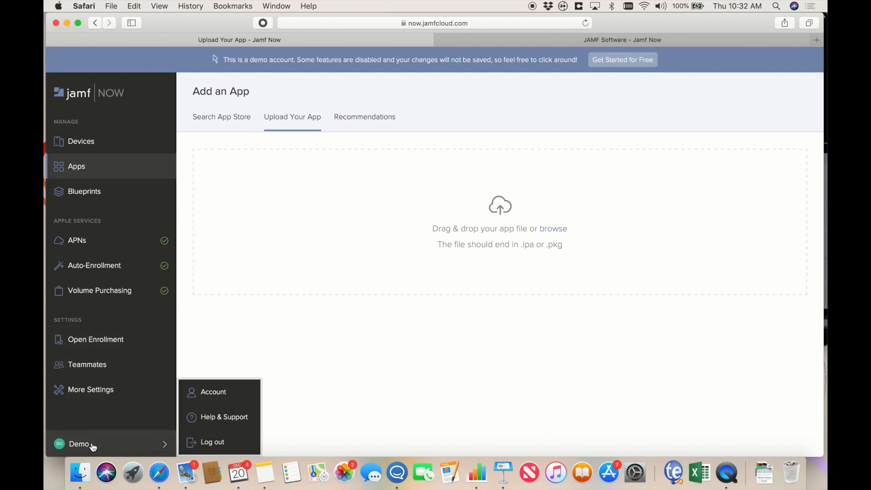
{"action": "left_click", "coordinate": [219, 391]}
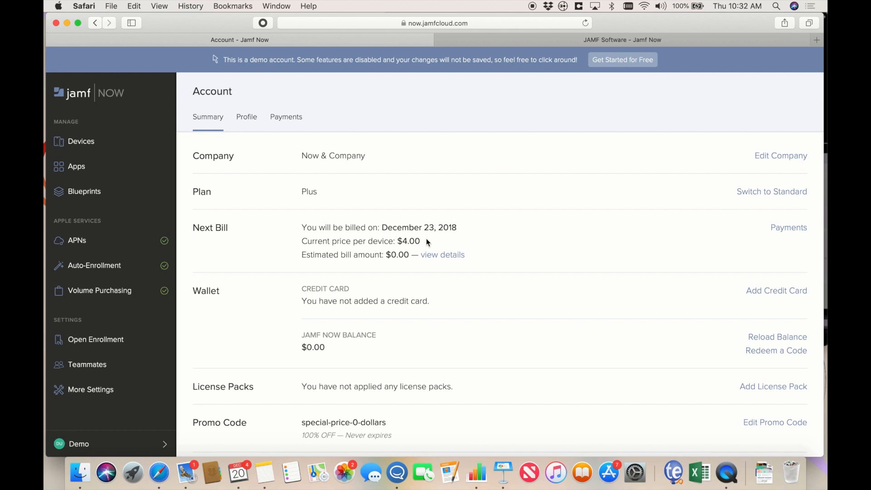
{"action": "left_click_drag", "start_coordinate": [424, 240], "coordinate": [385, 241]}
{"action": "left_click", "coordinate": [474, 239]}
{"action": "key", "text": "ctrl+Up"}
- Play the Keynote deck and build Next Steps: reseller, Apple Business Manager, sign-up, contact line
{"action": "left_click", "coordinate": [316, 305]}
{"action": "left_click", "coordinate": [235, 37]}
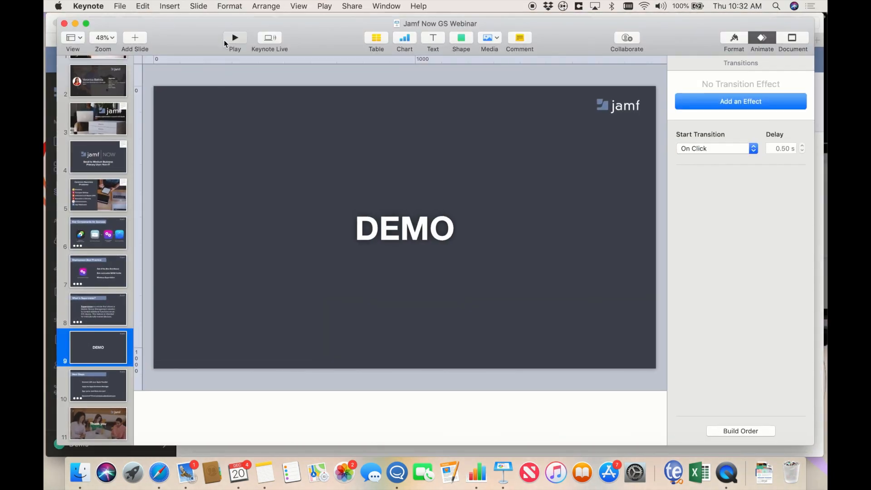
{"action": "key", "text": "Right"}
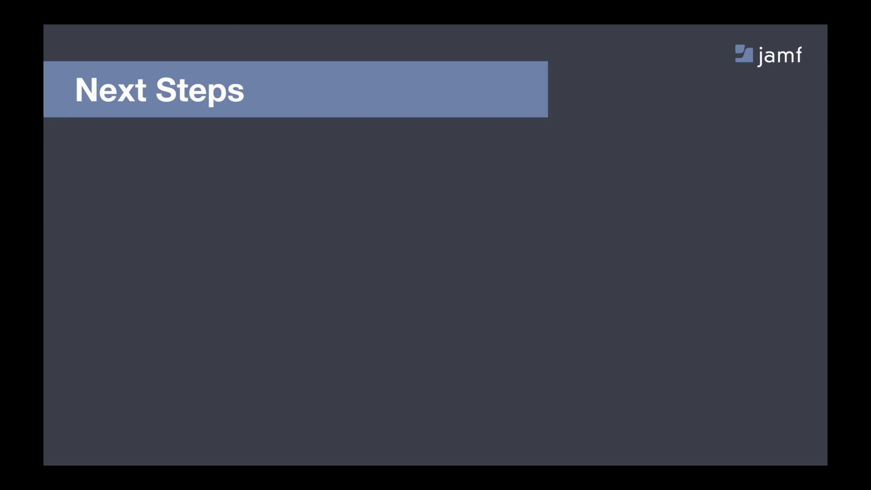
{"action": "key", "text": "Right"}
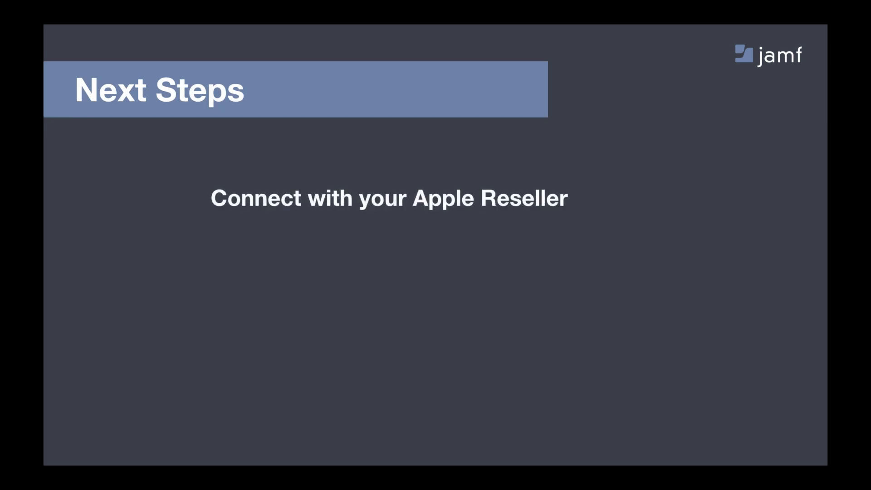
{"action": "key", "text": "Right"}
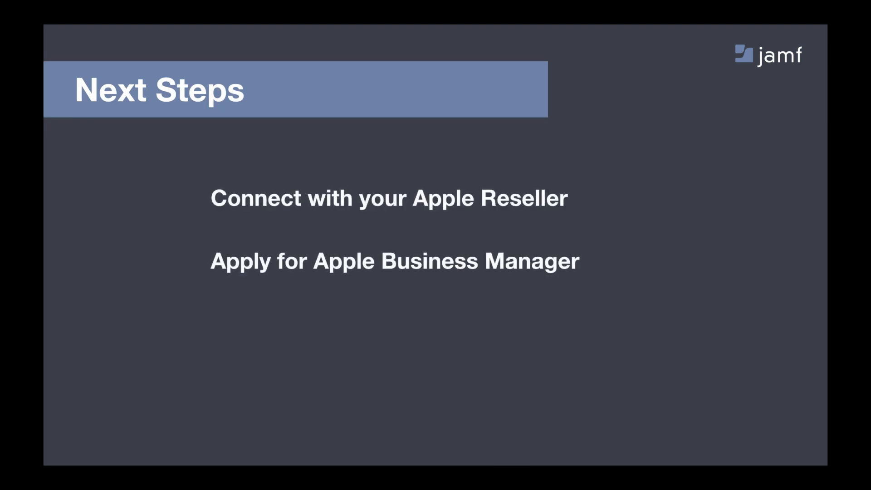
{"action": "key", "text": "Right"}
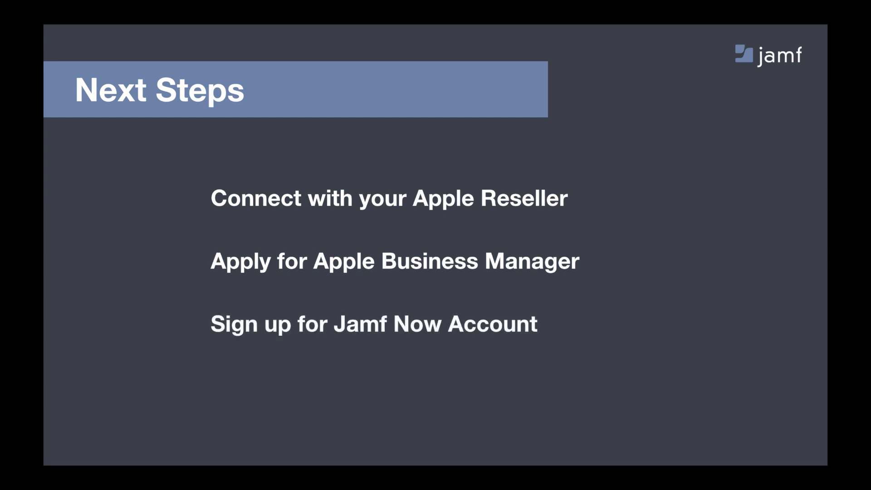
{"action": "key", "text": "Right"}
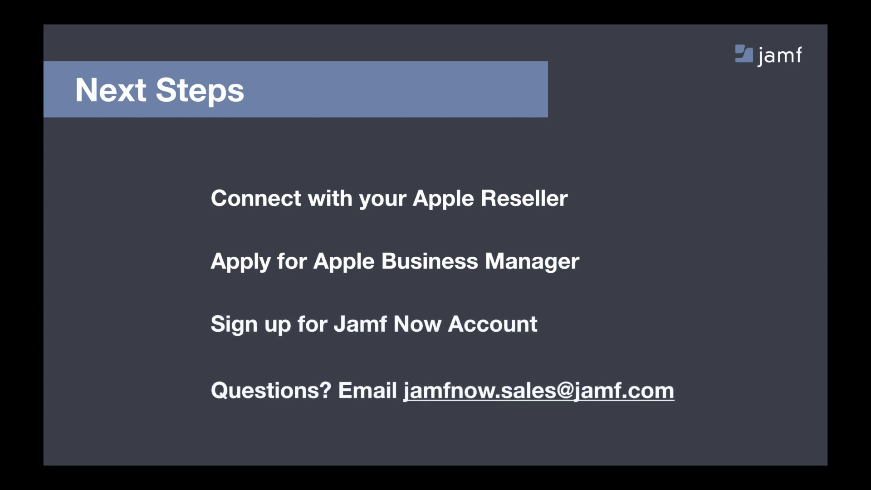